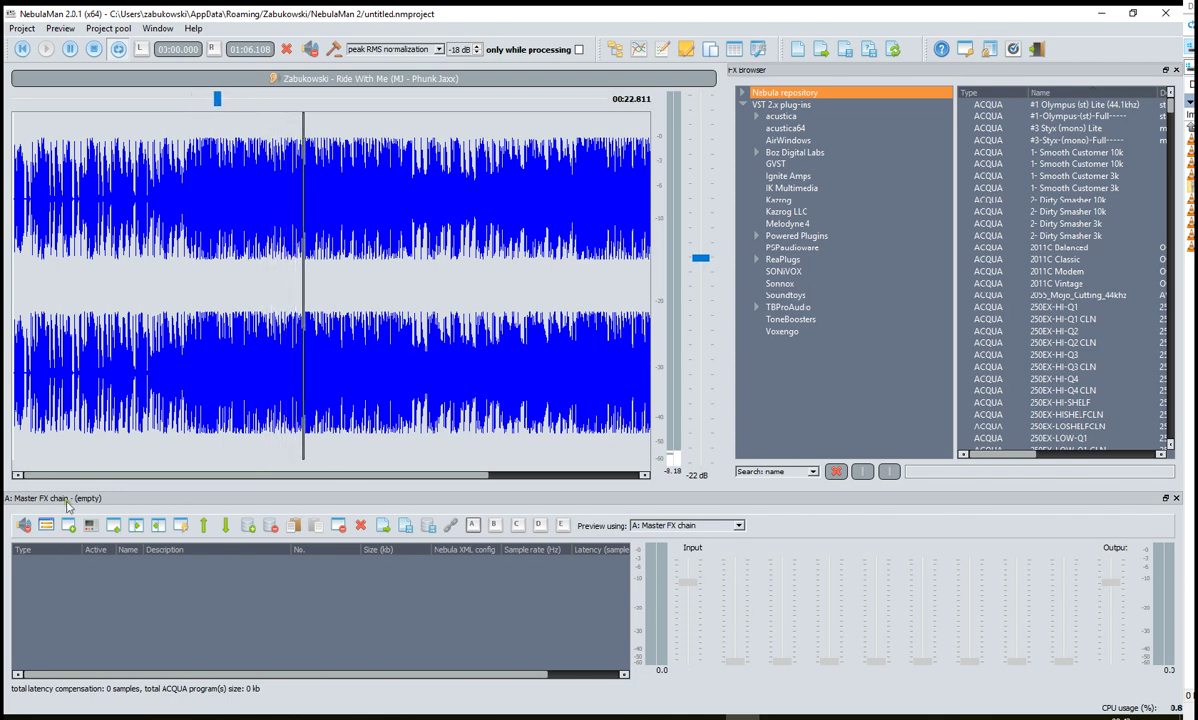
Stop the playback of the loaded track.
{"action": "left_click_drag", "start_coordinate": [87, 505], "coordinate": [433, 652]}
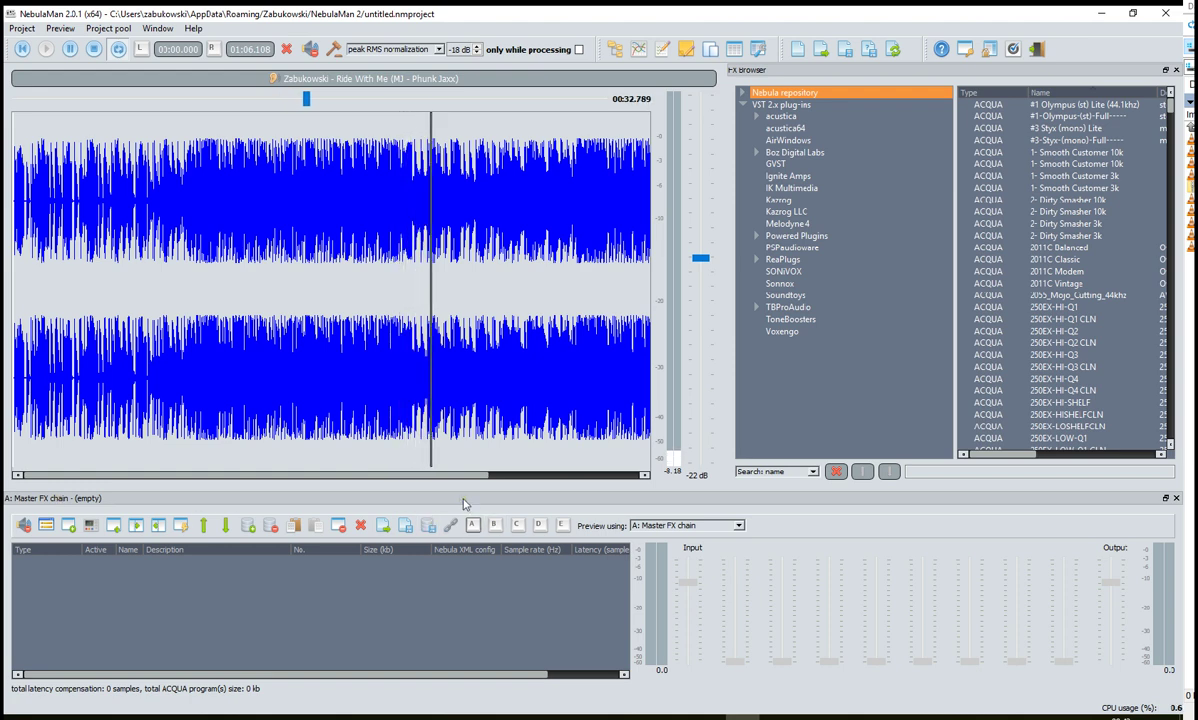
{"action": "key", "text": "space"}
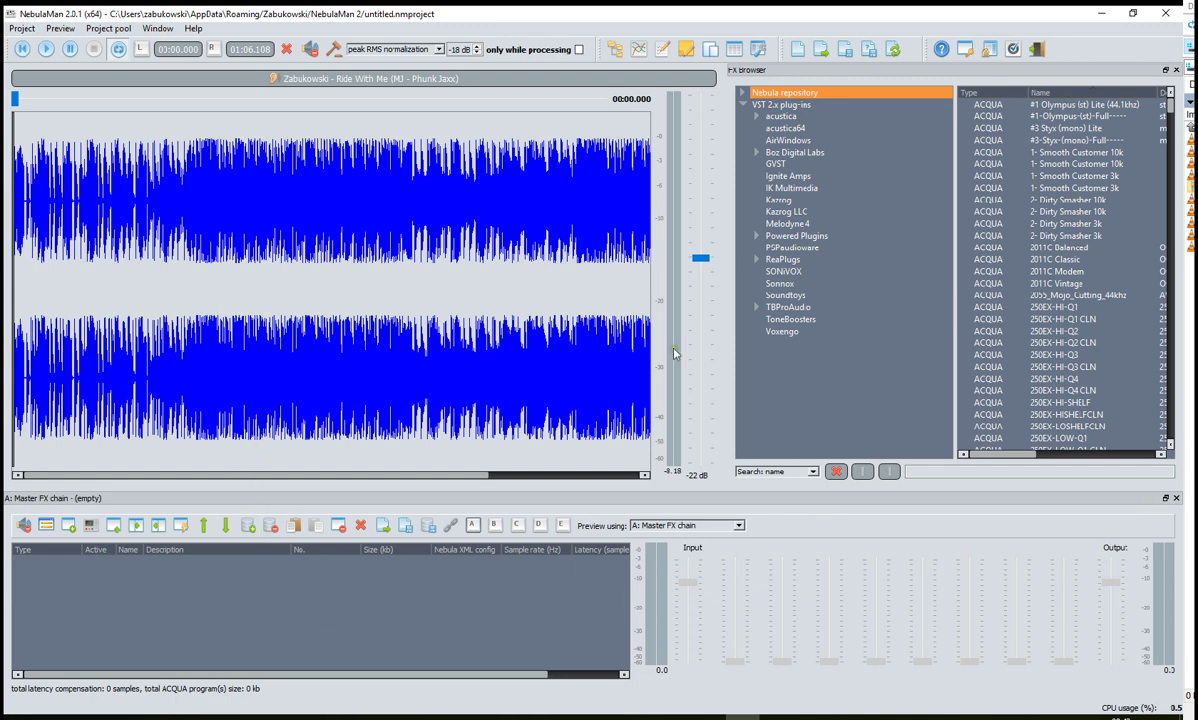
Find EL REY.dll in the acustica folder of the VST 2.x plug-ins and add it to the Master FX chain.
{"action": "left_click", "coordinate": [785, 128]}
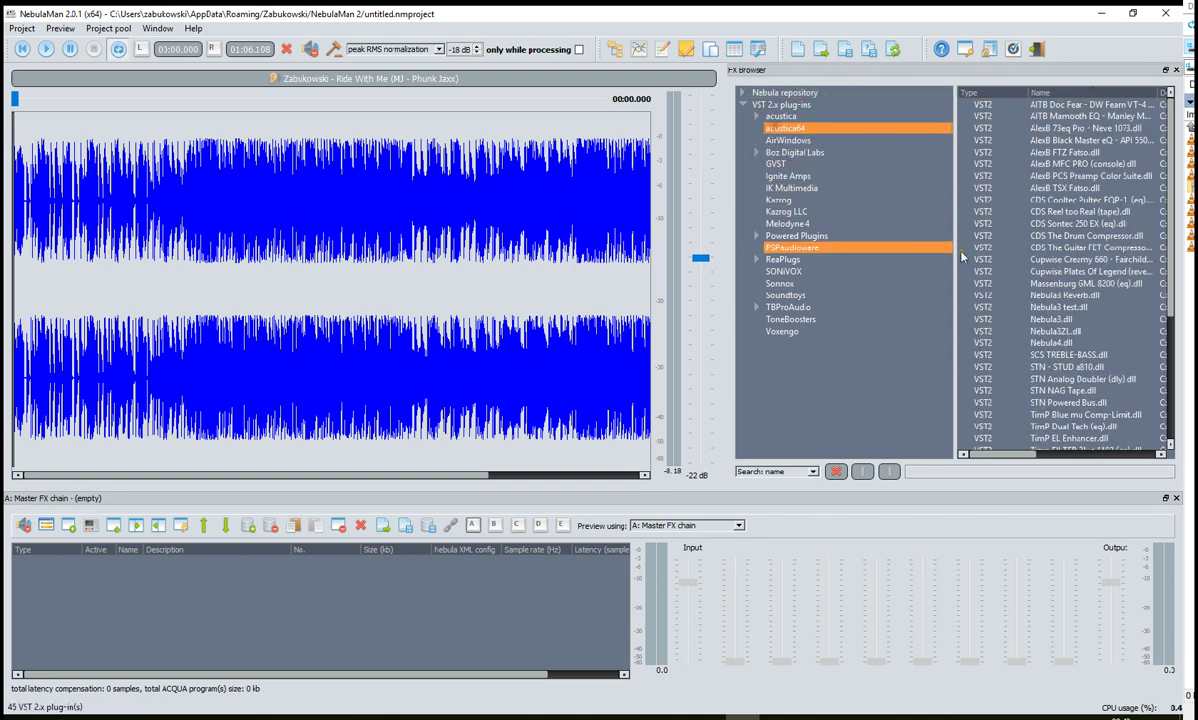
{"action": "scroll", "coordinate": [1050, 270], "scroll_direction": "down", "scroll_amount": 2}
{"action": "left_click", "coordinate": [790, 116]}
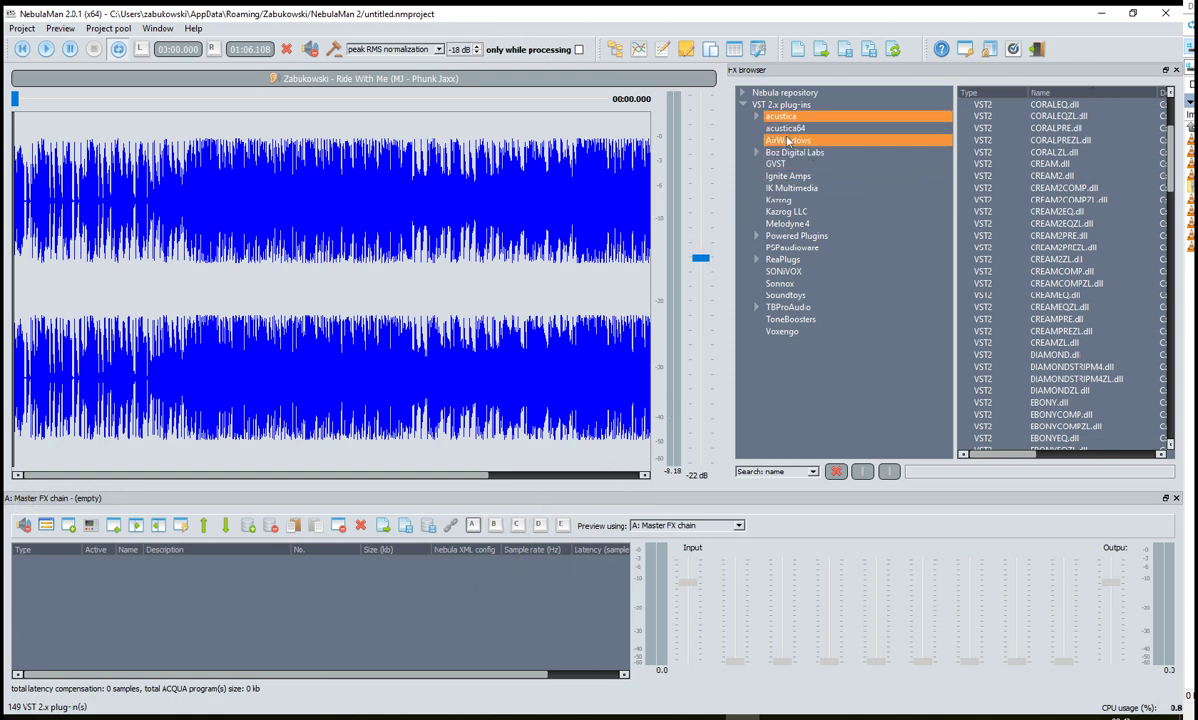
{"action": "scroll", "coordinate": [1073, 270], "scroll_direction": "down", "scroll_amount": 15}
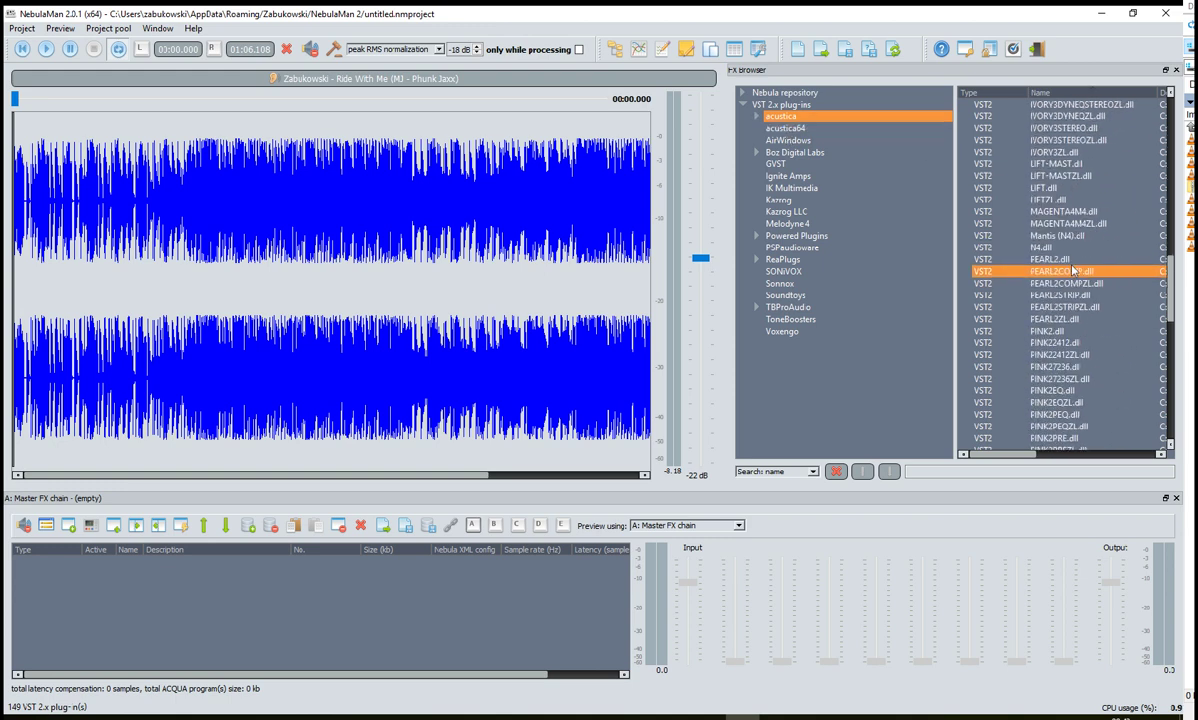
{"action": "scroll", "coordinate": [1073, 270], "scroll_direction": "down", "scroll_amount": 1}
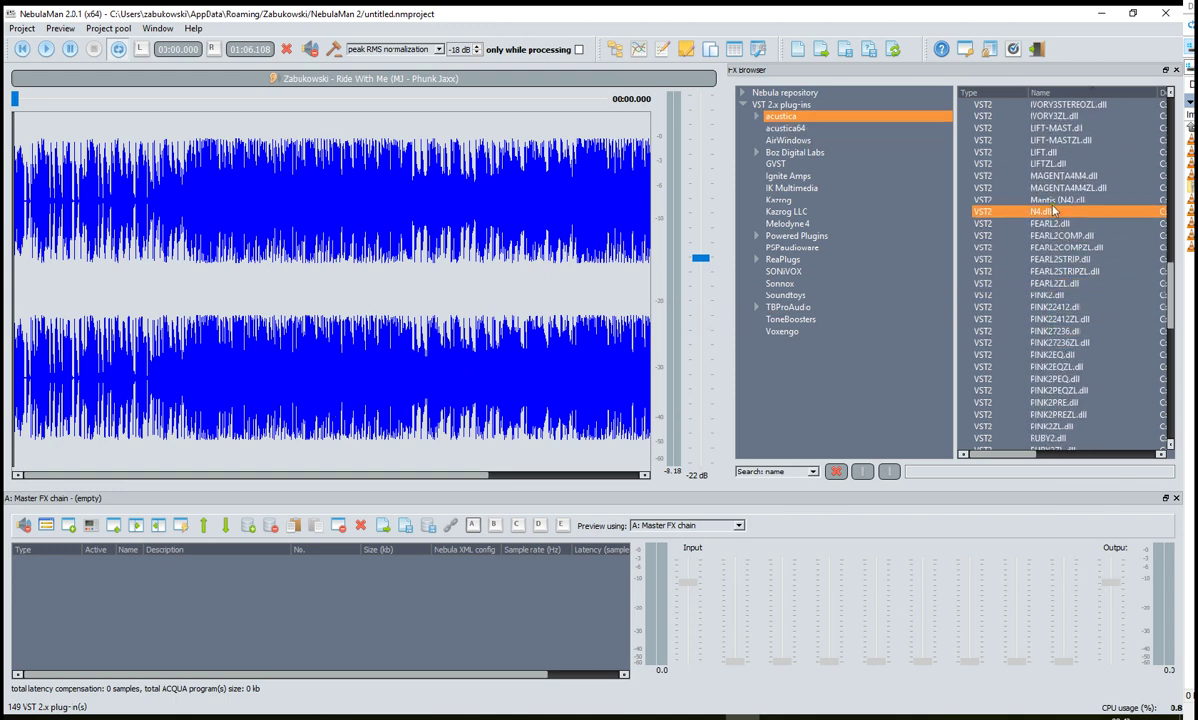
{"action": "scroll", "coordinate": [1063, 210], "scroll_direction": "up", "scroll_amount": 3}
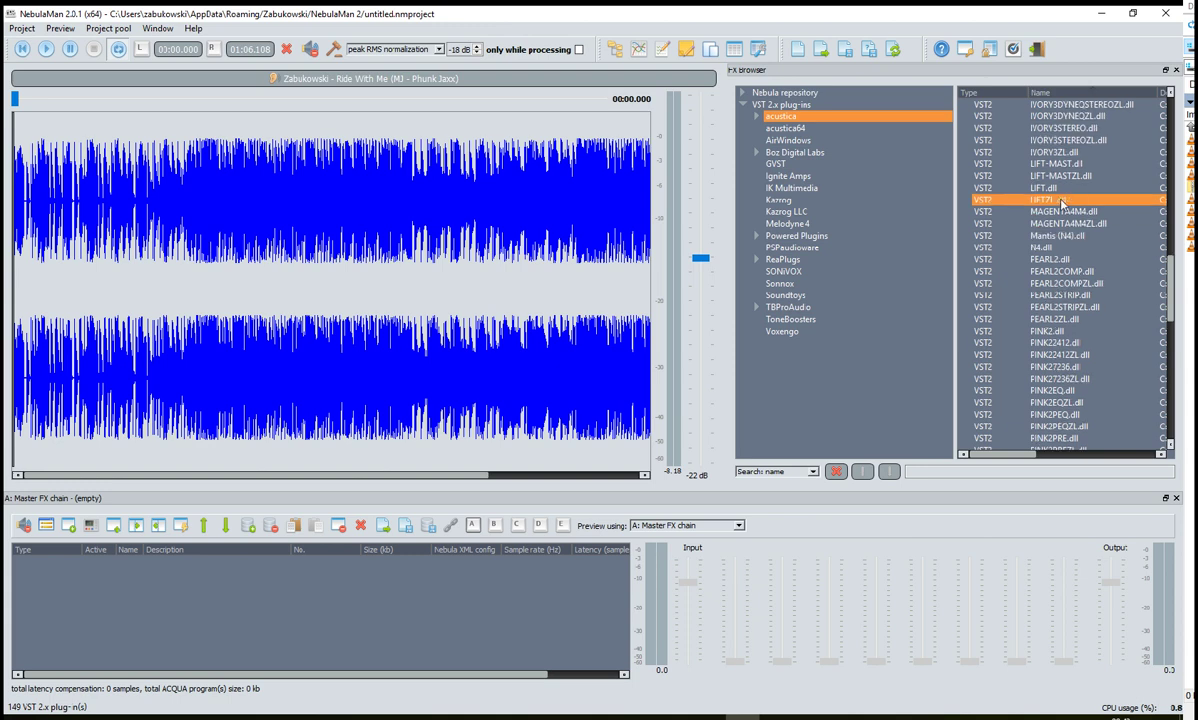
{"action": "scroll", "coordinate": [1063, 201], "scroll_direction": "up", "scroll_amount": 10}
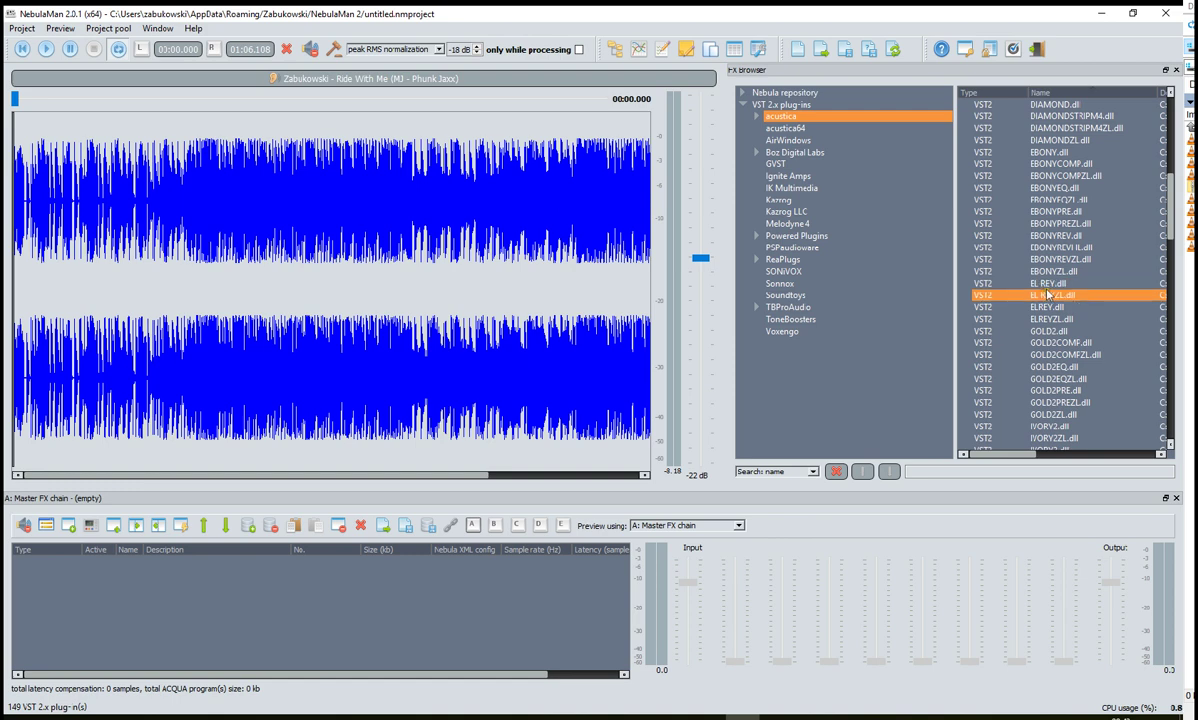
{"action": "left_click_drag", "start_coordinate": [1057, 287], "coordinate": [276, 609]}
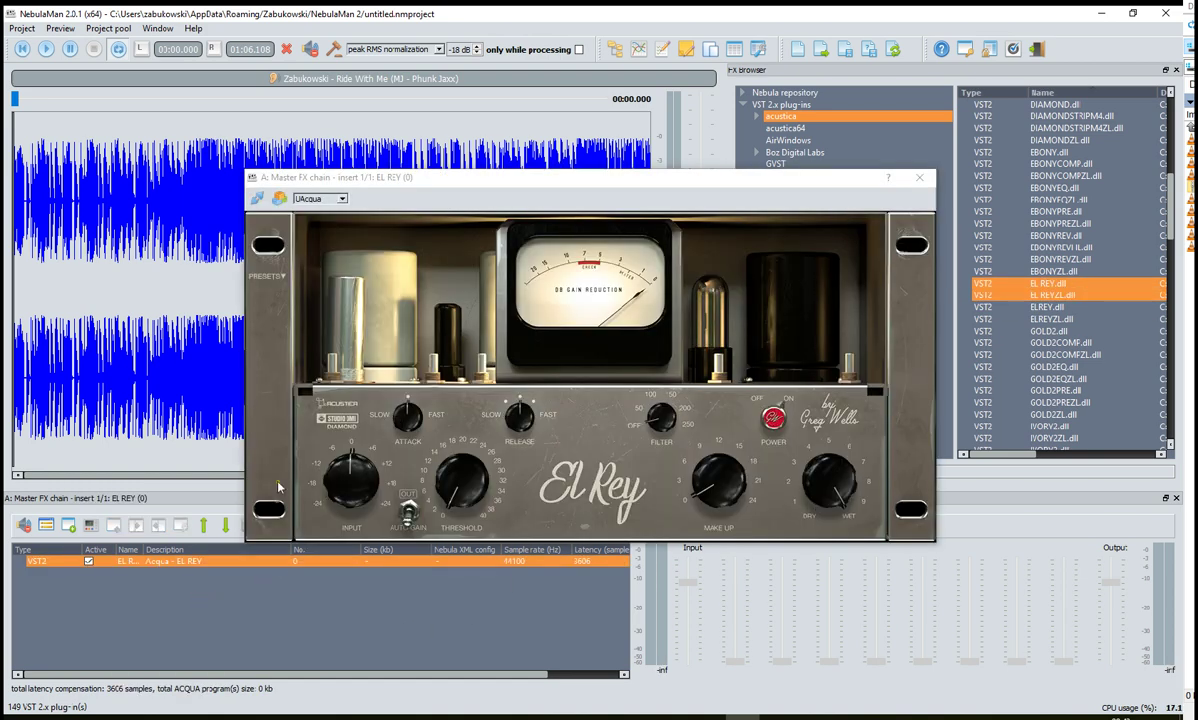
Close the EL REY editor after reopening it once from the chain, and widen the chain list's Name column.
{"action": "left_click_drag", "start_coordinate": [481, 181], "coordinate": [397, 174]}
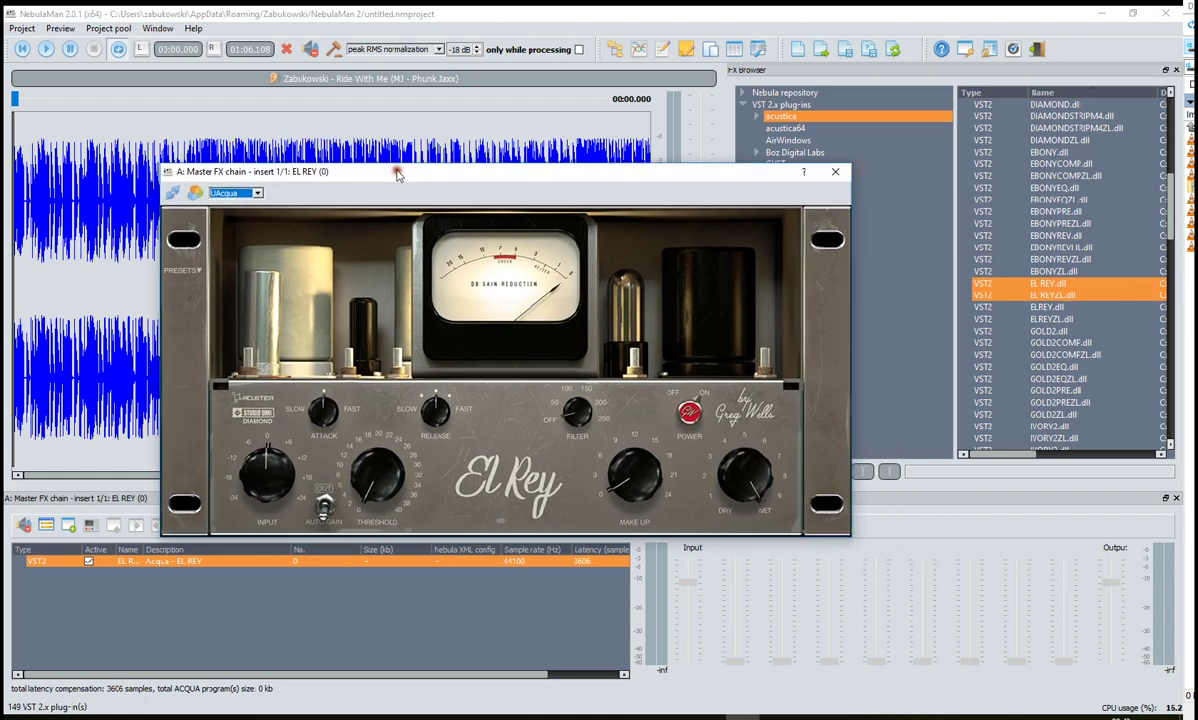
{"action": "left_click", "coordinate": [835, 175]}
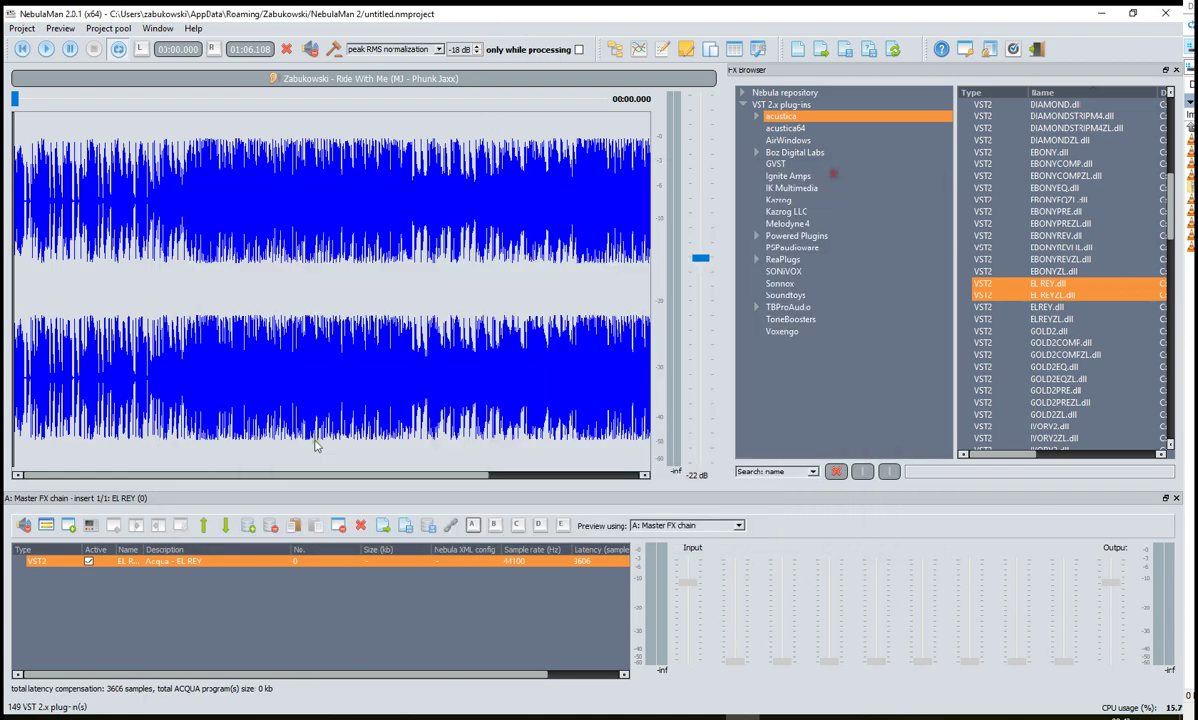
{"action": "double_click", "coordinate": [181, 563]}
{"action": "left_click", "coordinate": [836, 173]}
{"action": "left_click_drag", "start_coordinate": [144, 549], "coordinate": [197, 547]}
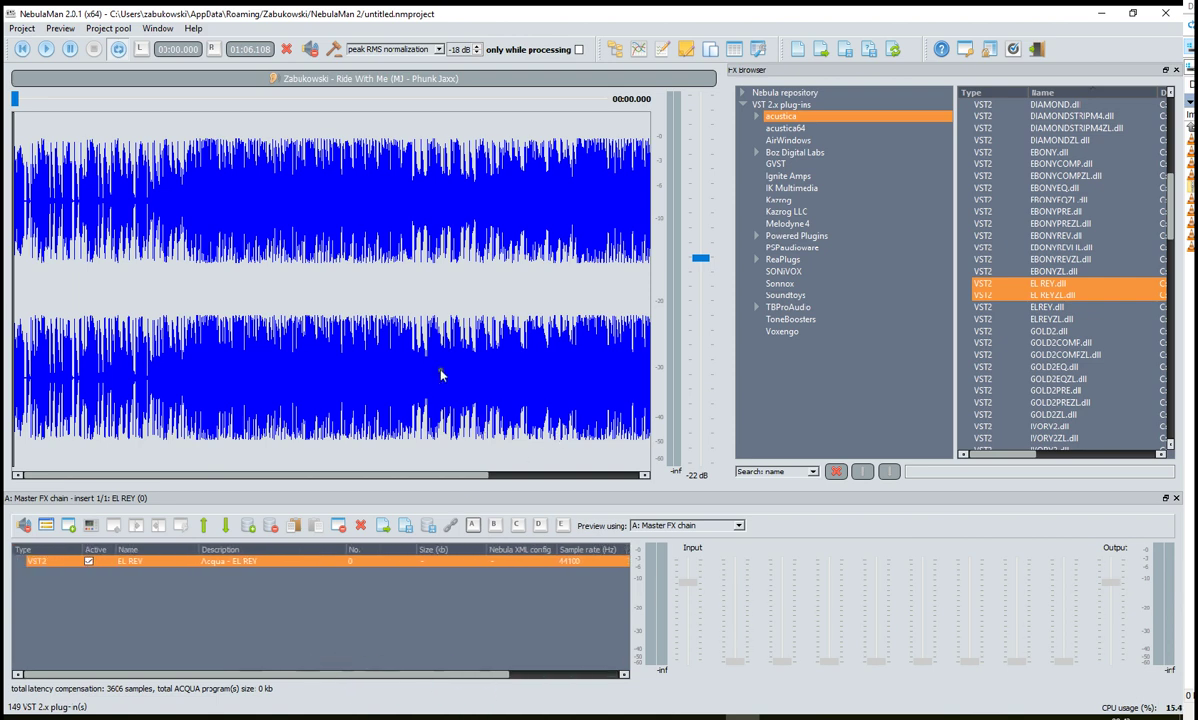
Start playback from about 6.4 seconds into the track and bring up the EL REY editor.
{"action": "left_click", "coordinate": [95, 268]}
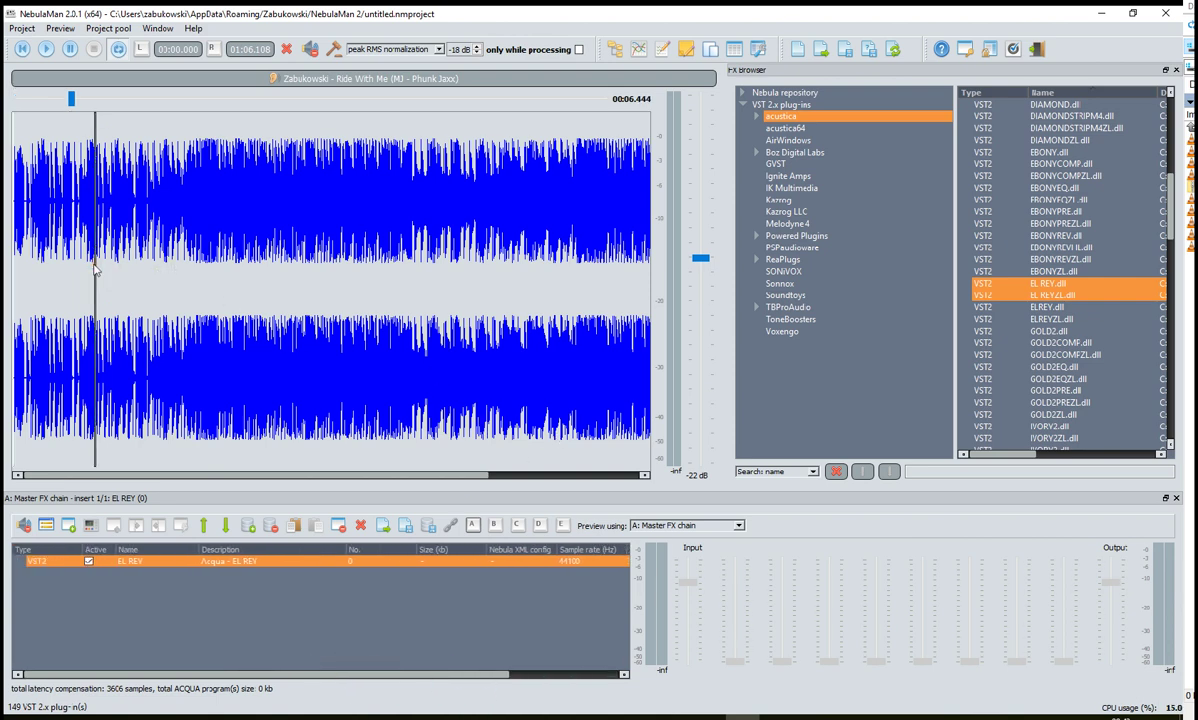
{"action": "key", "text": "space"}
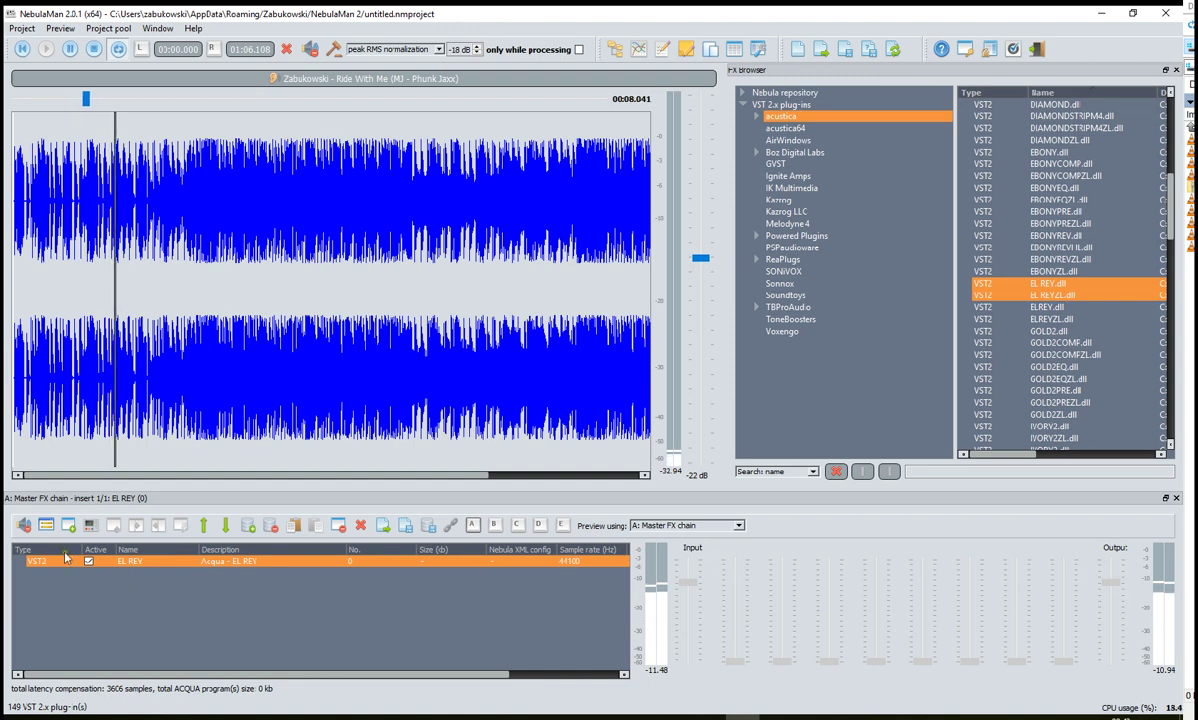
{"action": "left_click", "coordinate": [47, 523]}
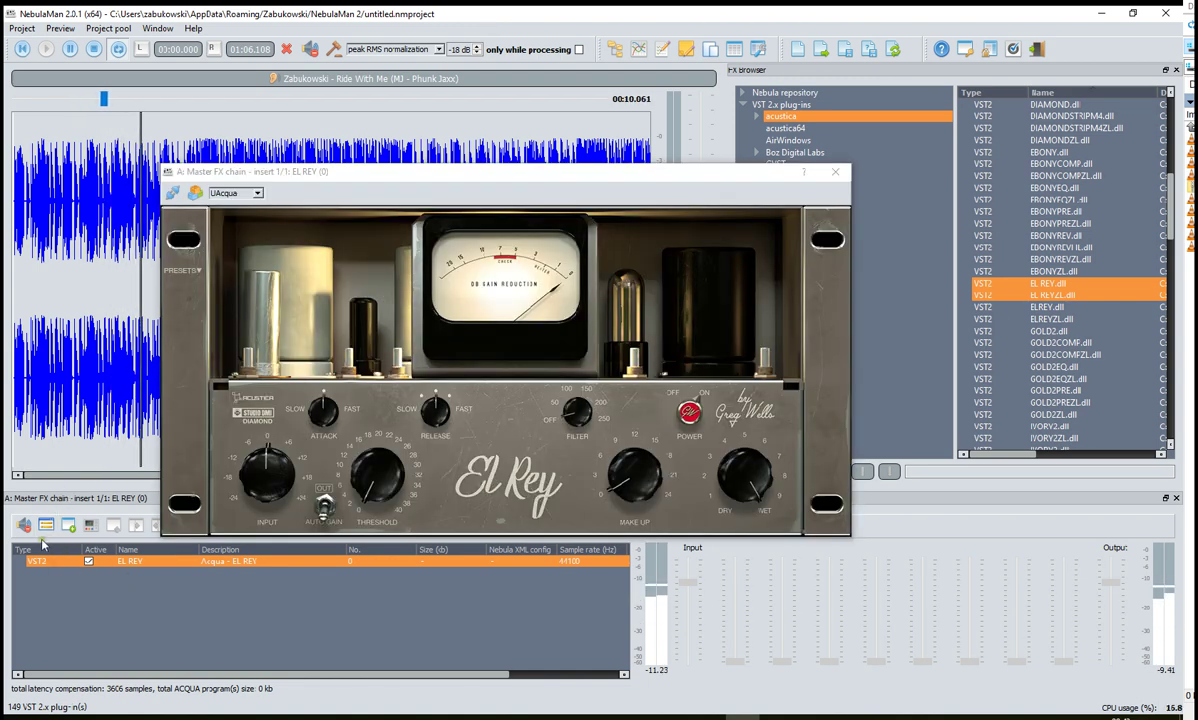
{"action": "left_click_drag", "start_coordinate": [388, 176], "coordinate": [443, 172]}
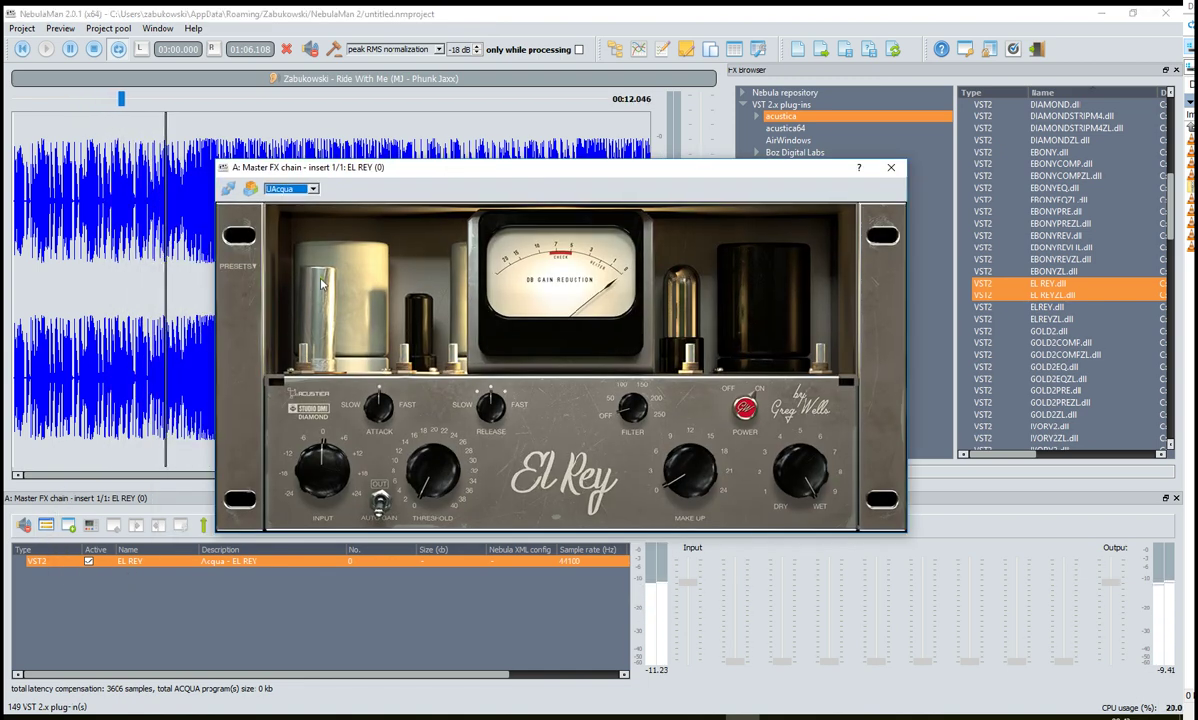
Load the Greg Wells 01 Mix Bus preset in EL REY and raise its Input to about +6.
{"action": "left_click", "coordinate": [237, 266]}
{"action": "mouse_move", "coordinate": [268, 273]}
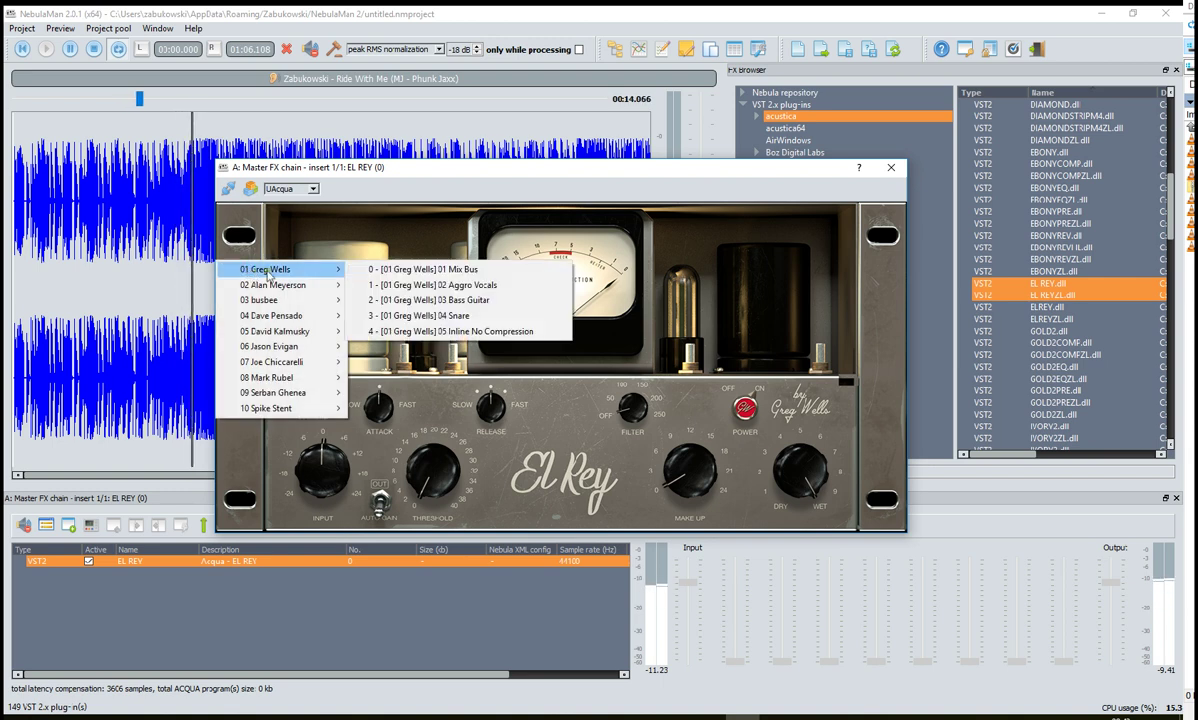
{"action": "left_click", "coordinate": [392, 270]}
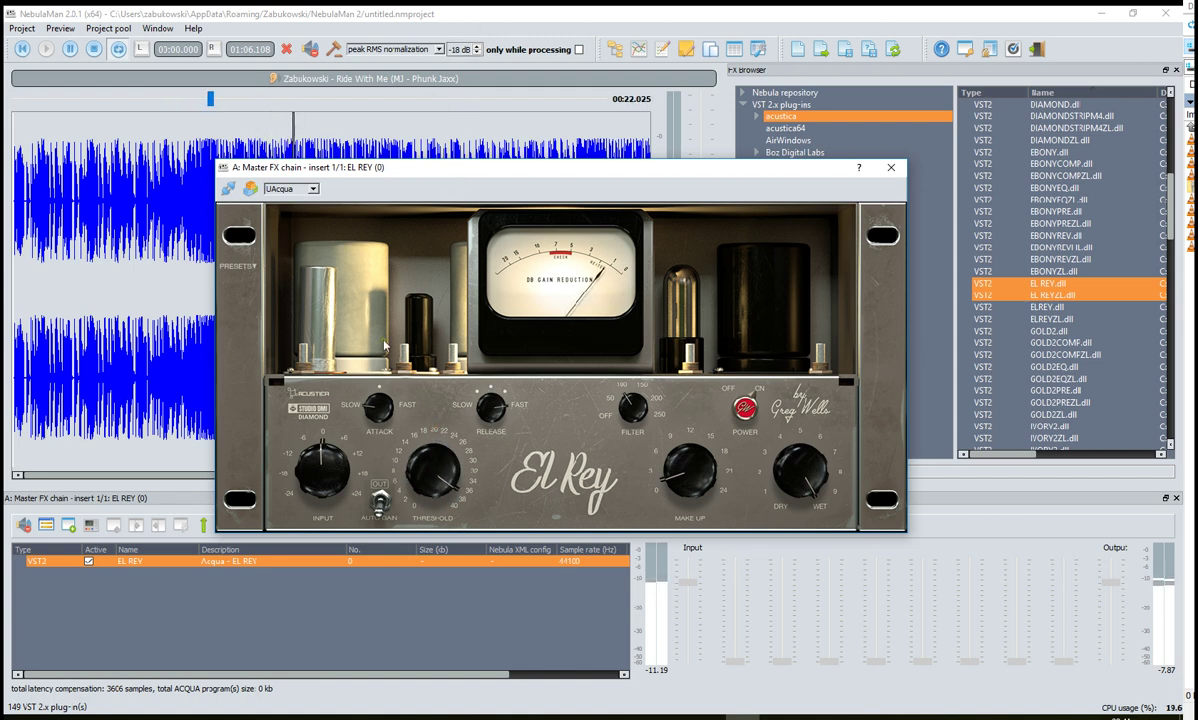
{"action": "left_click_drag", "start_coordinate": [317, 492], "coordinate": [321, 473]}
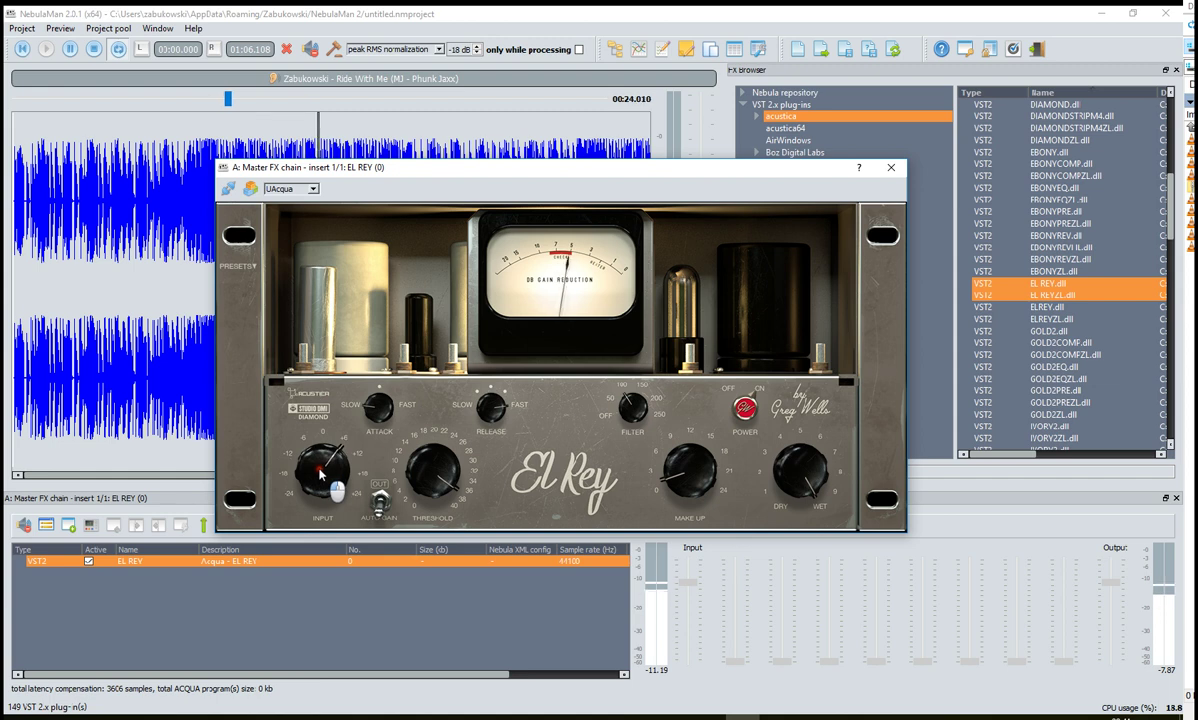
Move the EL REY editor aside, raise the preview volume to -20 dB, and close the editor.
{"action": "left_click", "coordinate": [375, 74]}
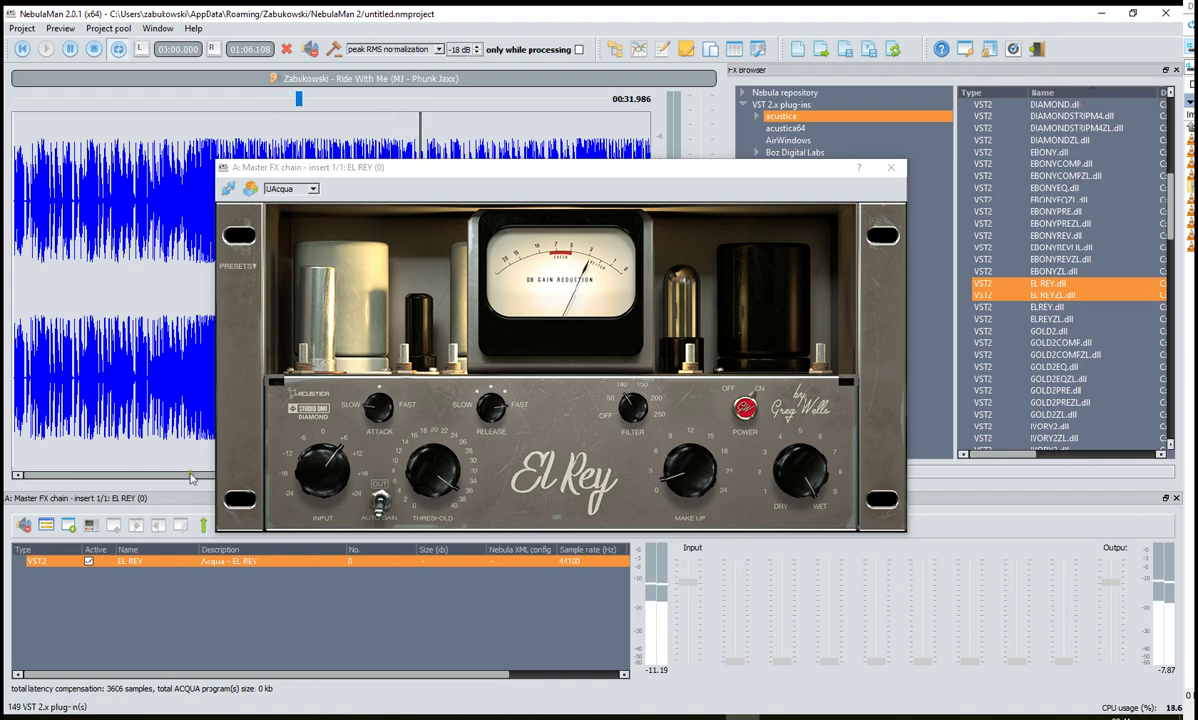
{"action": "left_click_drag", "start_coordinate": [391, 169], "coordinate": [539, 294]}
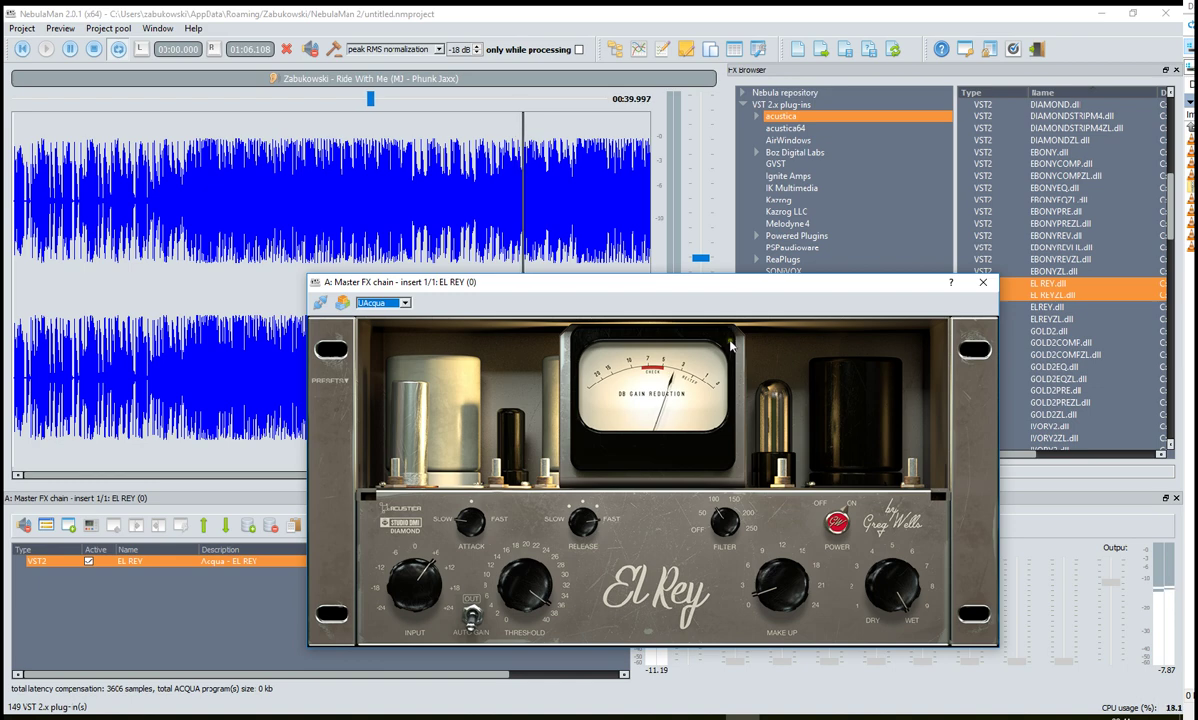
{"action": "left_click_drag", "start_coordinate": [701, 258], "coordinate": [768, 281]}
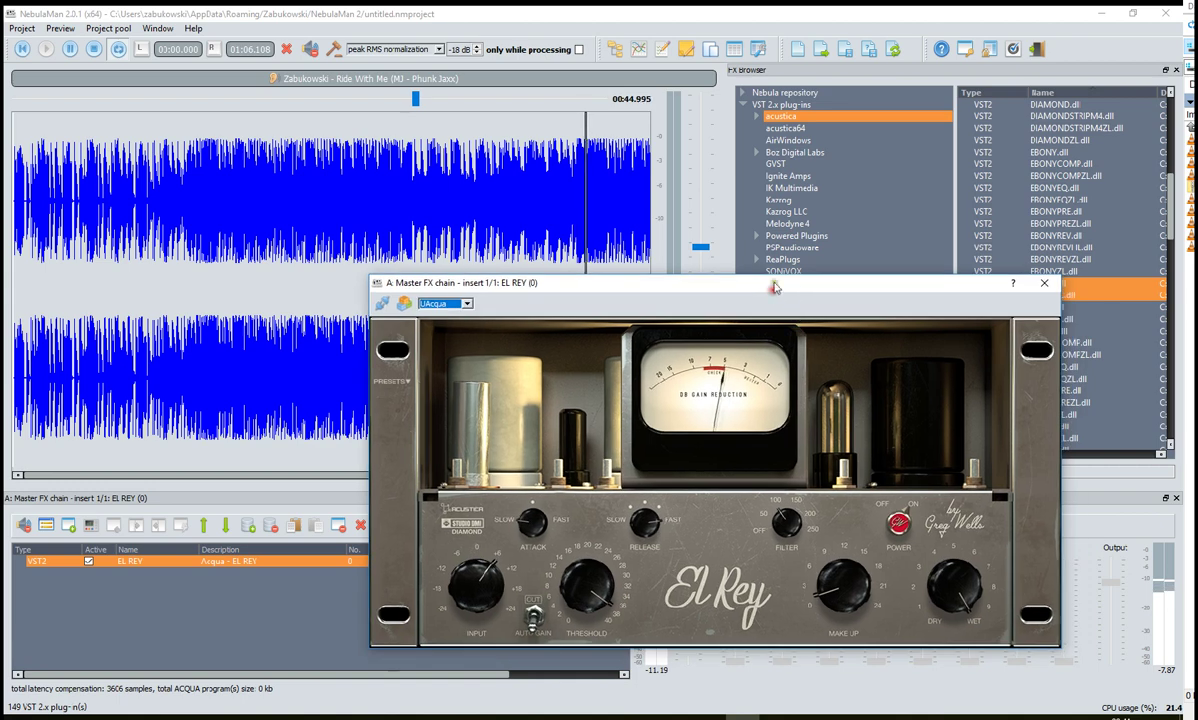
{"action": "left_click", "coordinate": [1050, 286]}
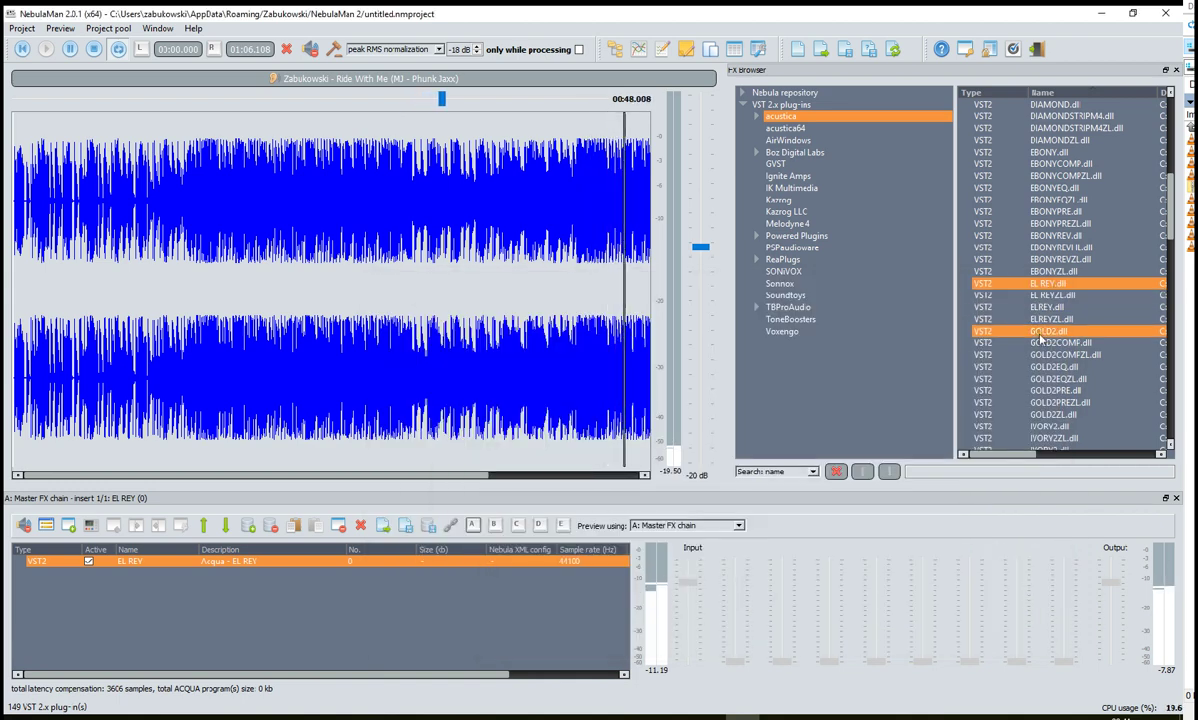
Find IVORY3.dll in the acustica plug-in list and add it to the Master FX chain after EL REY.
{"action": "scroll", "coordinate": [1040, 340], "scroll_direction": "down", "scroll_amount": 10}
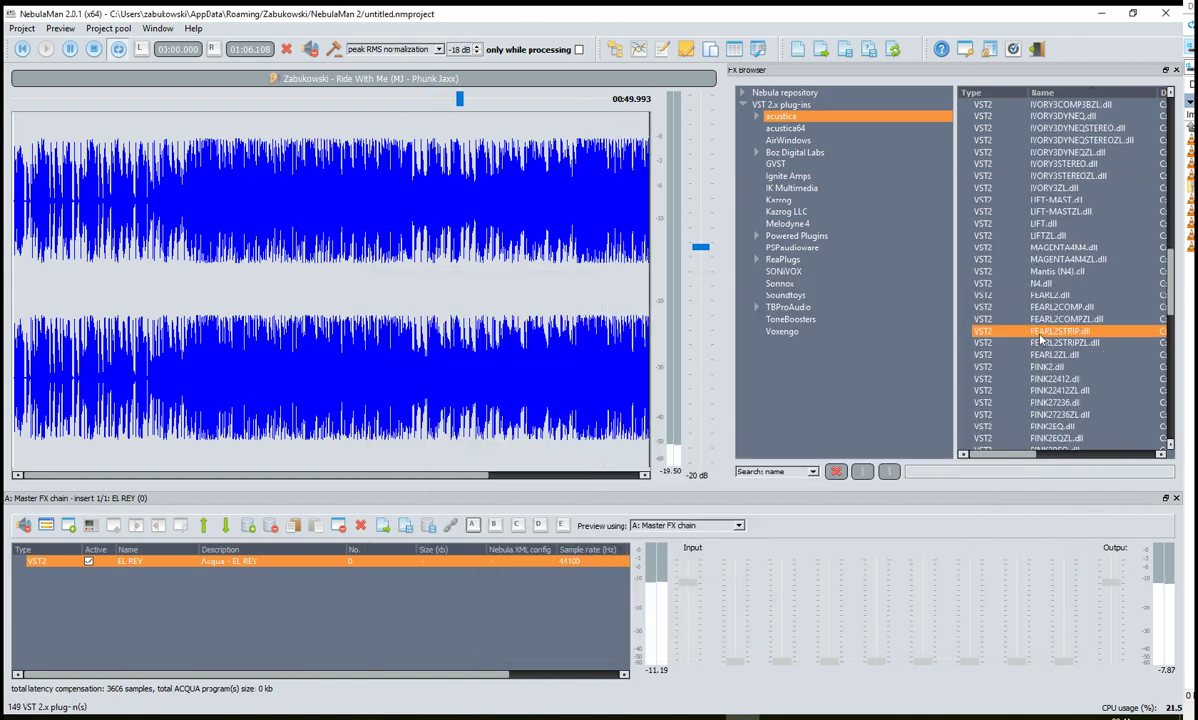
{"action": "scroll", "coordinate": [1040, 340], "scroll_direction": "up", "scroll_amount": 12}
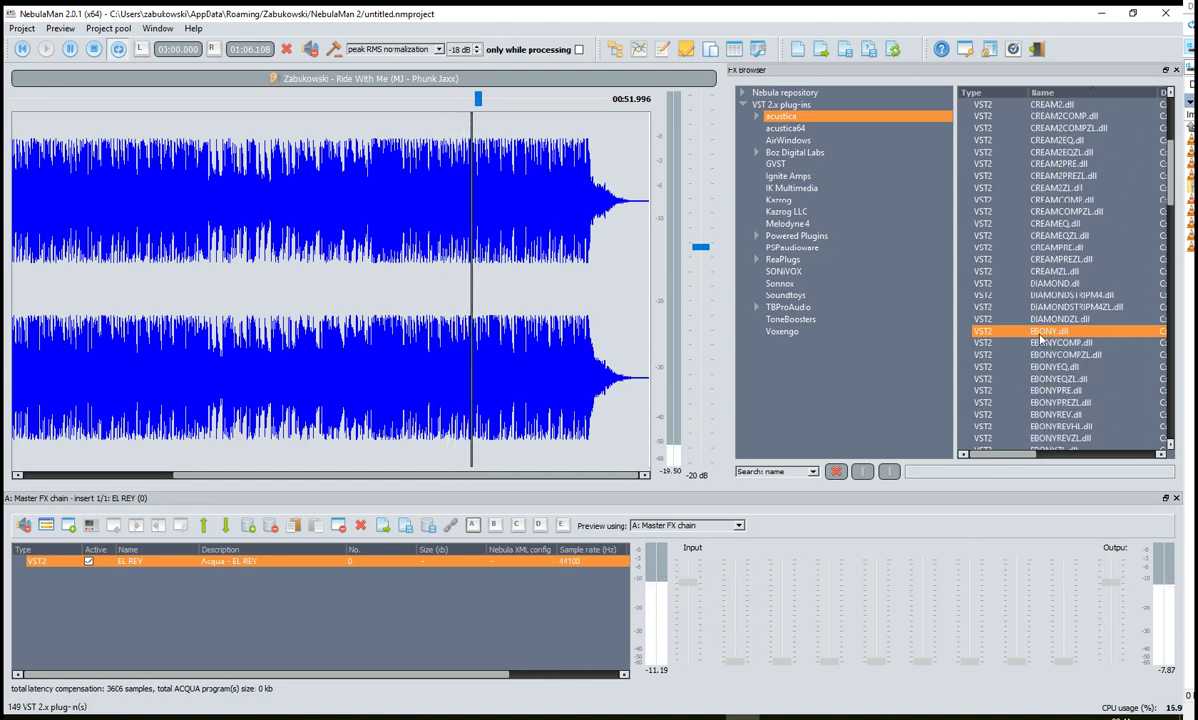
{"action": "scroll", "coordinate": [1045, 345], "scroll_direction": "up", "scroll_amount": 1}
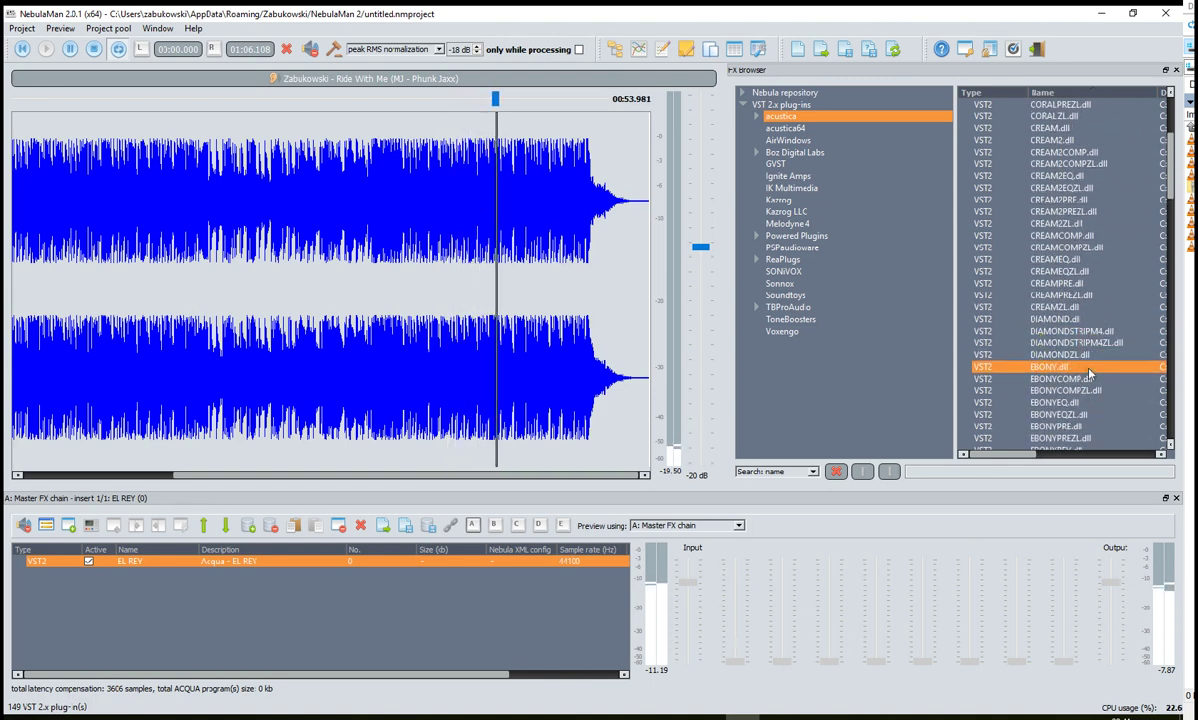
{"action": "scroll", "coordinate": [1085, 365], "scroll_direction": "down", "scroll_amount": 12}
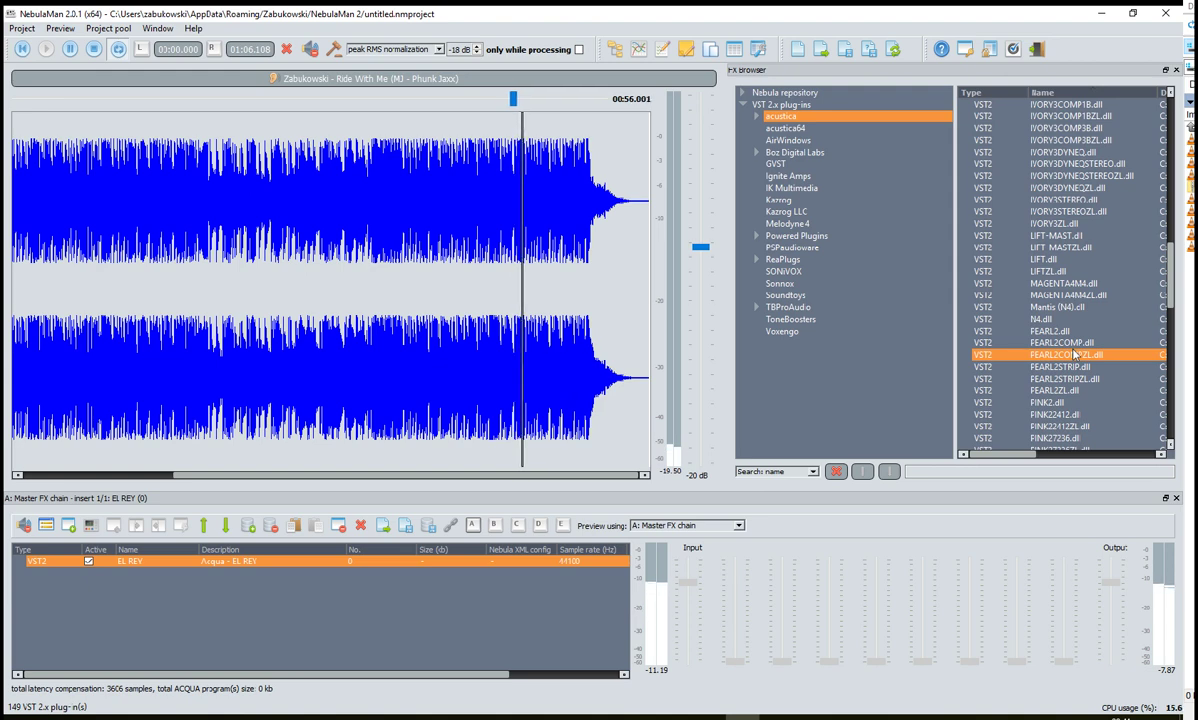
{"action": "scroll", "coordinate": [1105, 190], "scroll_direction": "up", "scroll_amount": 2}
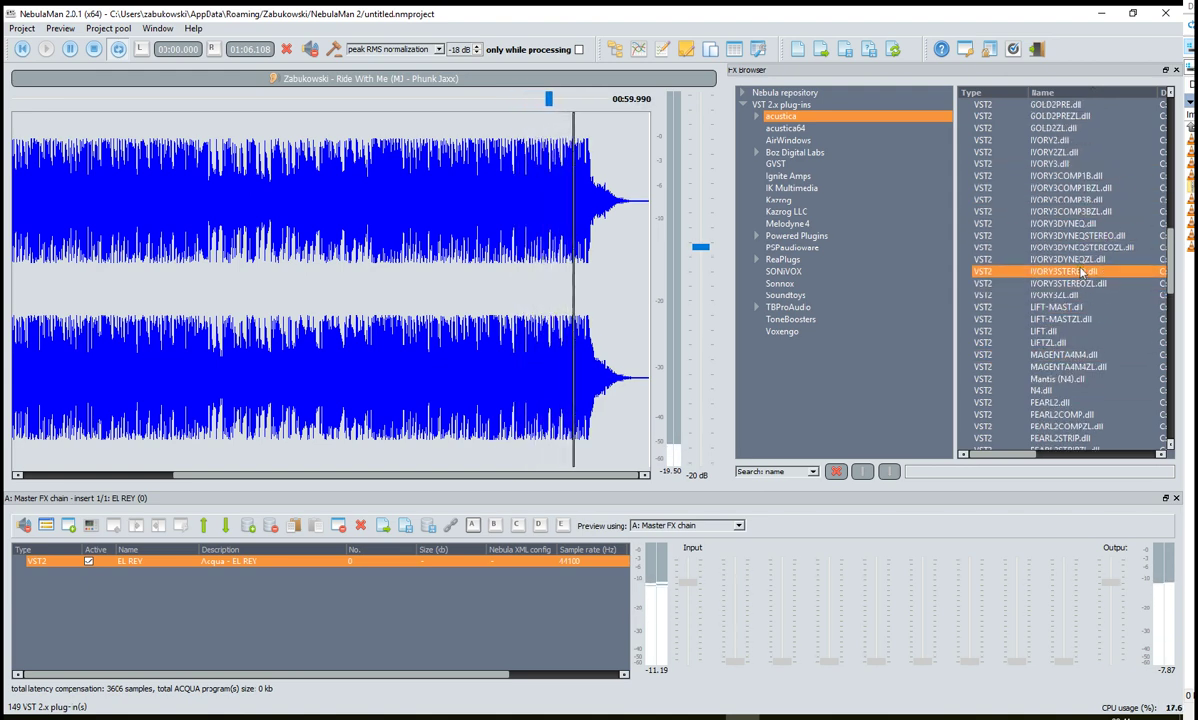
{"action": "left_click_drag", "start_coordinate": [1060, 164], "coordinate": [447, 619]}
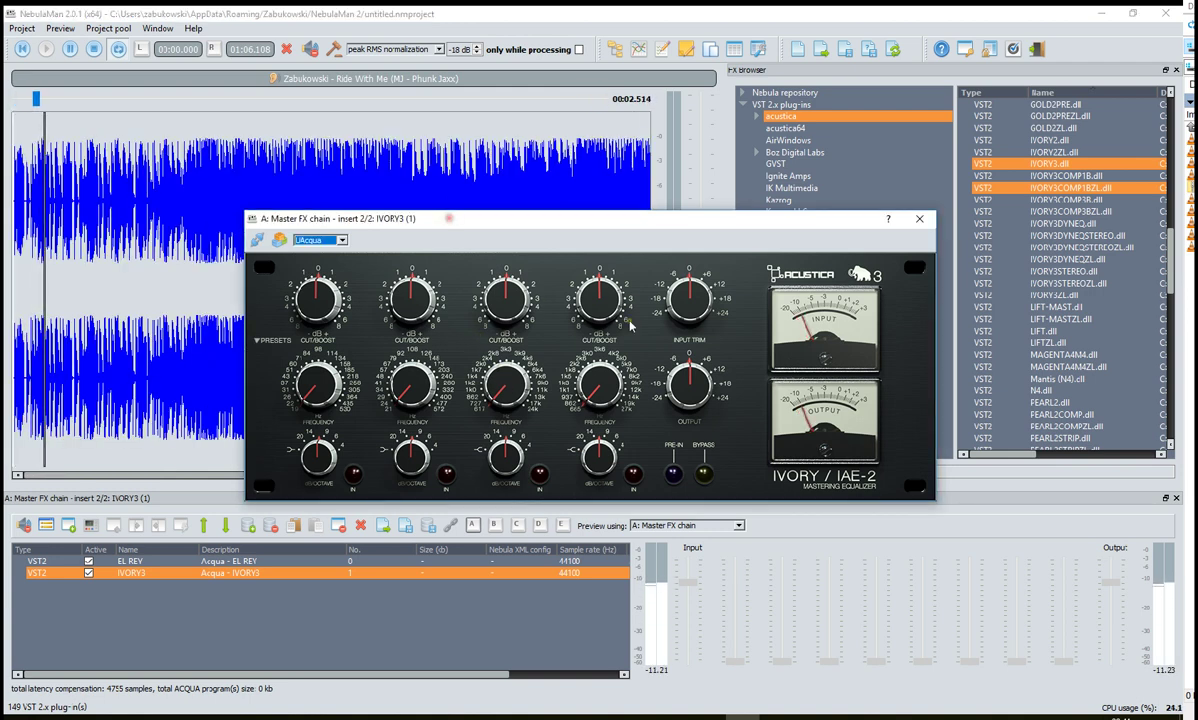
Enable the fourth equalizer band and PRE-IN in IVORY3, boosting that band's gain and adjusting its frequency.
{"action": "left_click", "coordinate": [633, 475]}
{"action": "left_click_drag", "start_coordinate": [600, 298], "coordinate": [593, 250]}
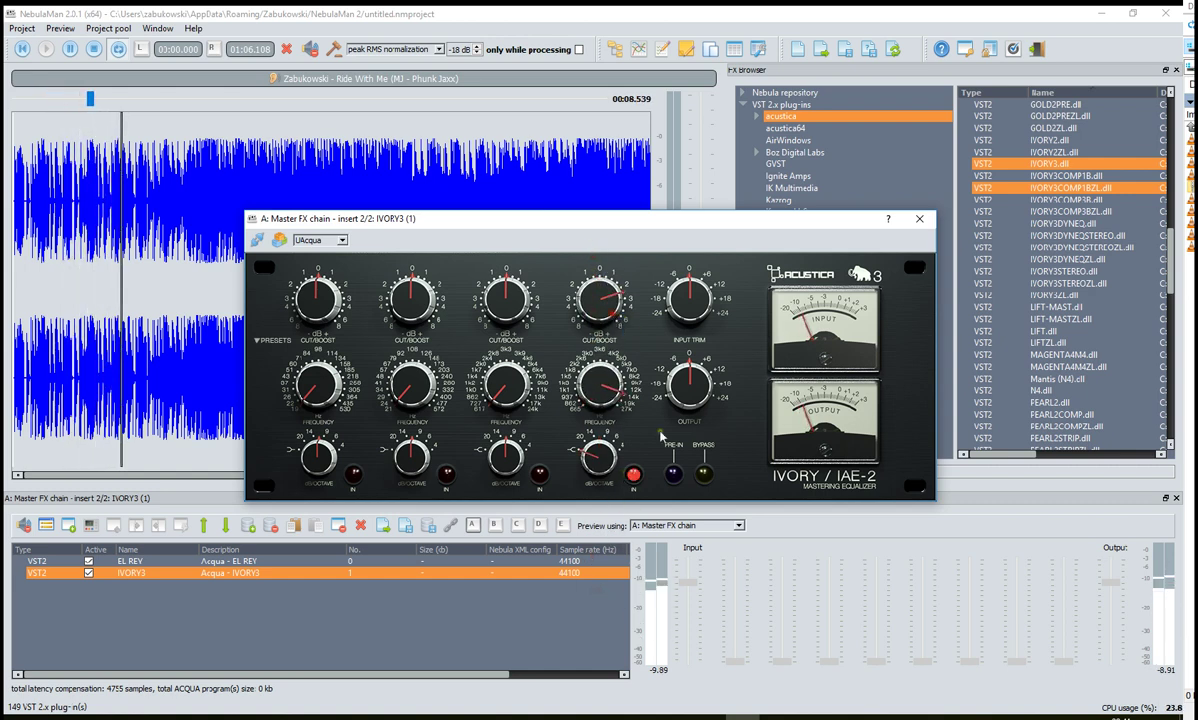
{"action": "left_click", "coordinate": [673, 474]}
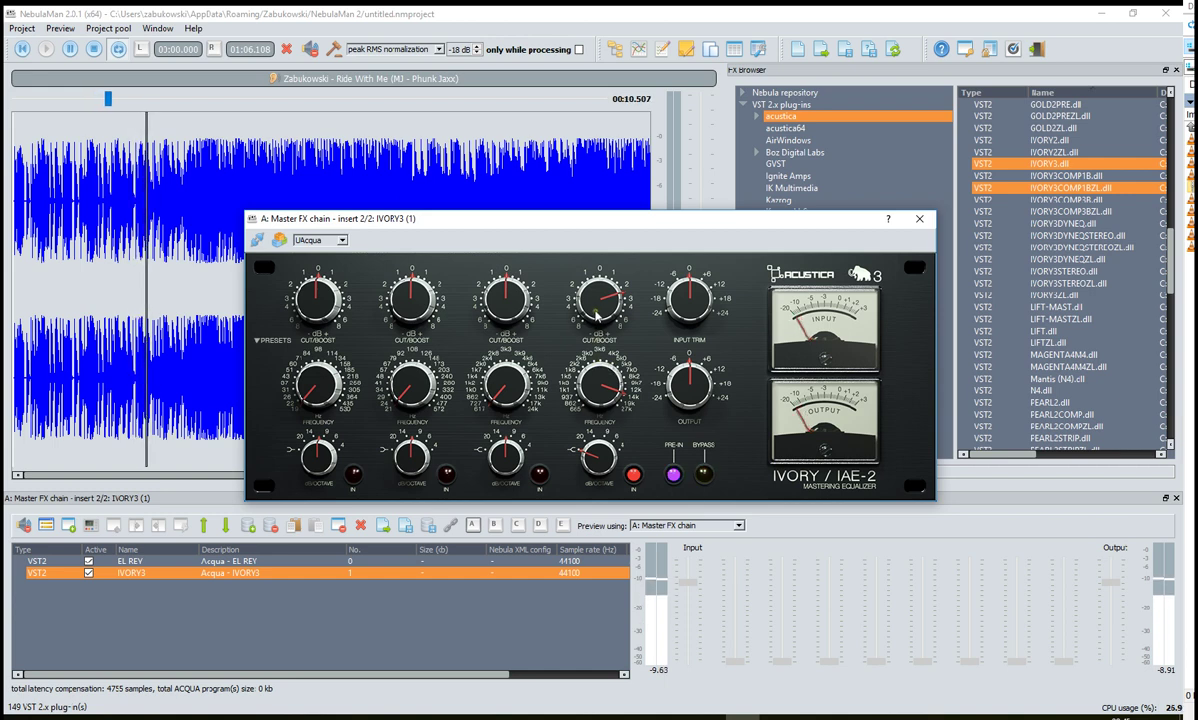
{"action": "left_click_drag", "start_coordinate": [600, 288], "coordinate": [600, 293]}
{"action": "left_click_drag", "start_coordinate": [600, 387], "coordinate": [609, 446]}
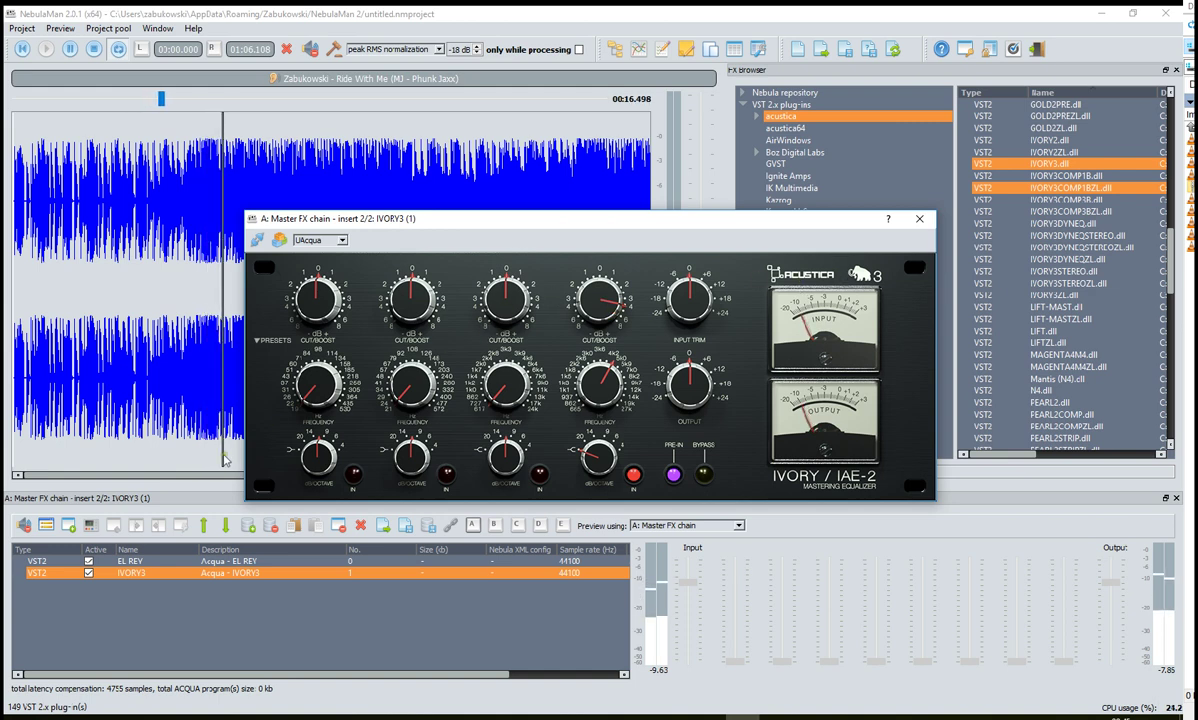
Compare the sound with IVORY3 switched off and on in the chain, then close its editor and stop playback.
{"action": "left_click", "coordinate": [89, 574]}
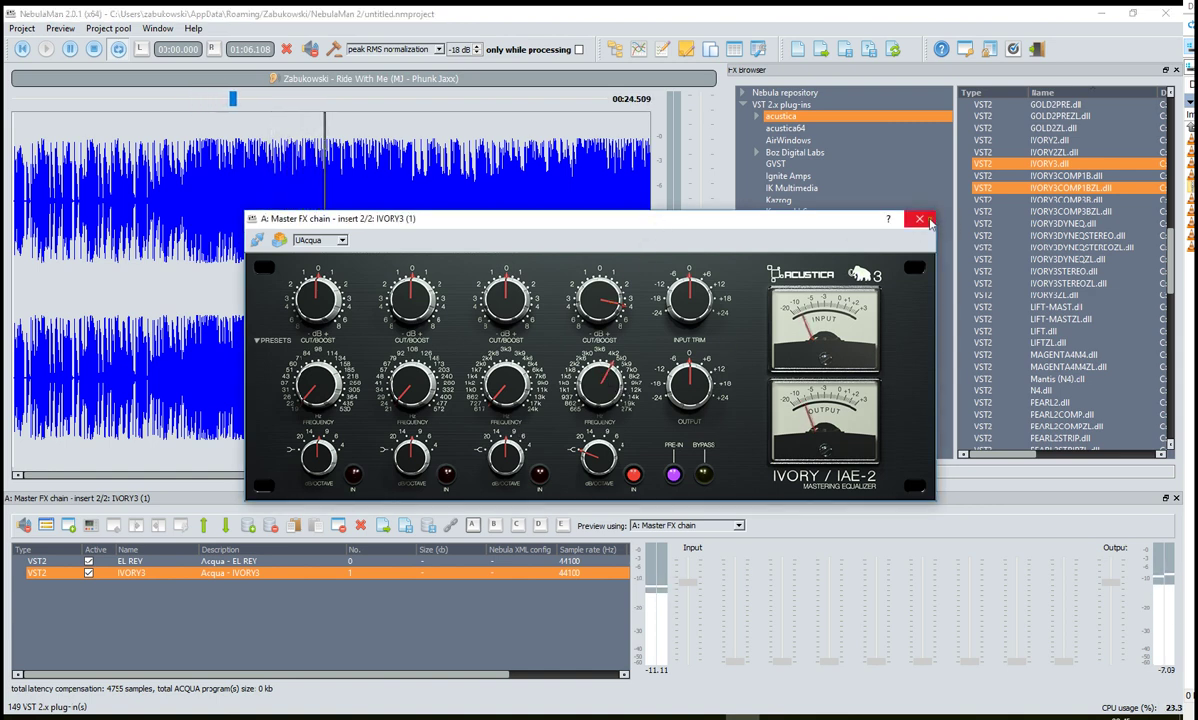
{"action": "left_click", "coordinate": [928, 222]}
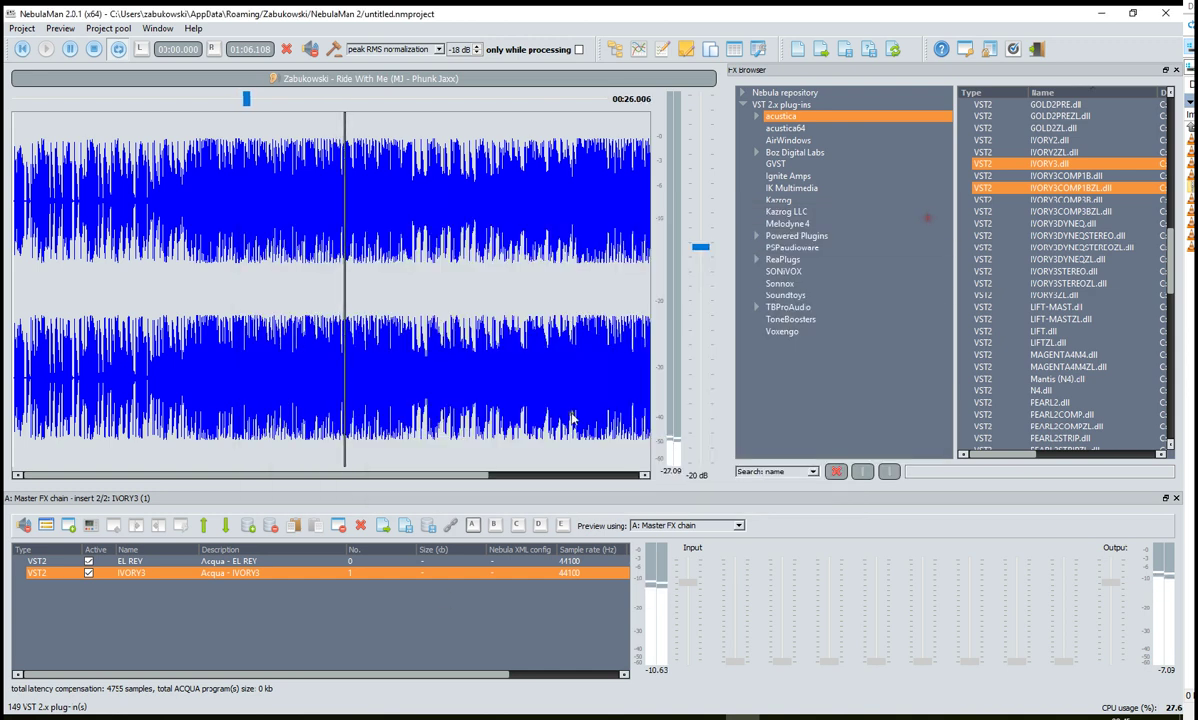
{"action": "left_click", "coordinate": [381, 636]}
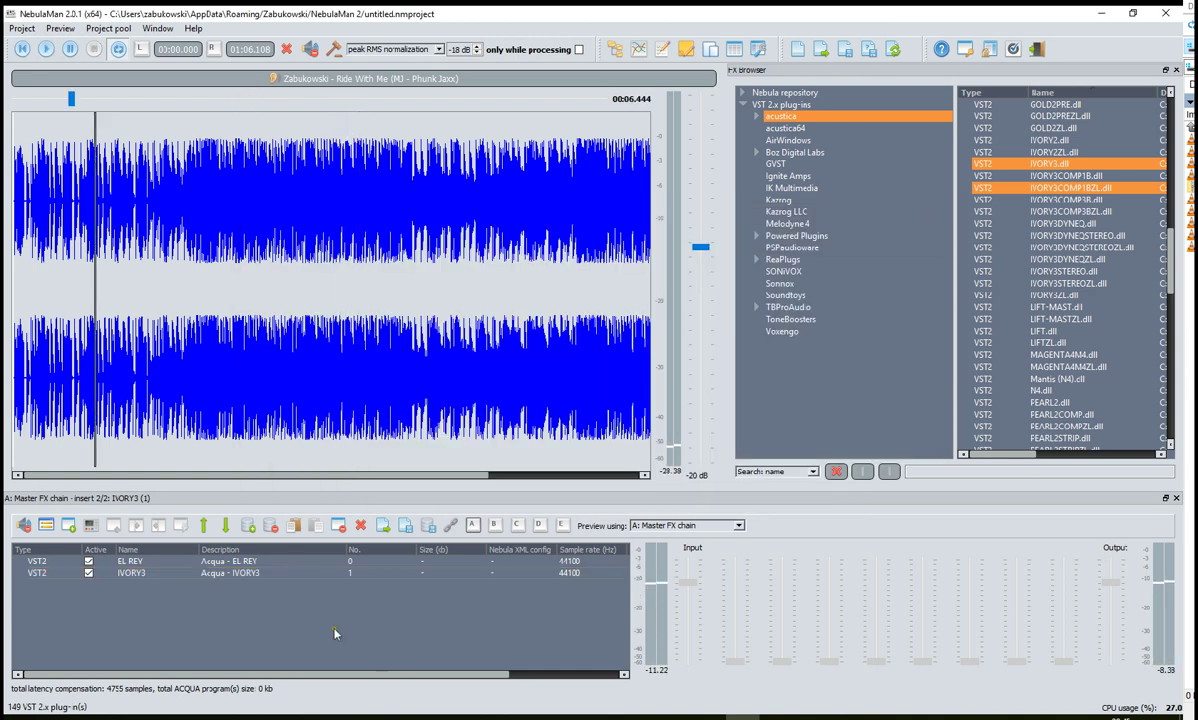
Raise the preview volume to -17 dB and select the EL REY and IVORY3 inserts in the Master FX chain.
{"action": "left_click", "coordinate": [45, 574]}
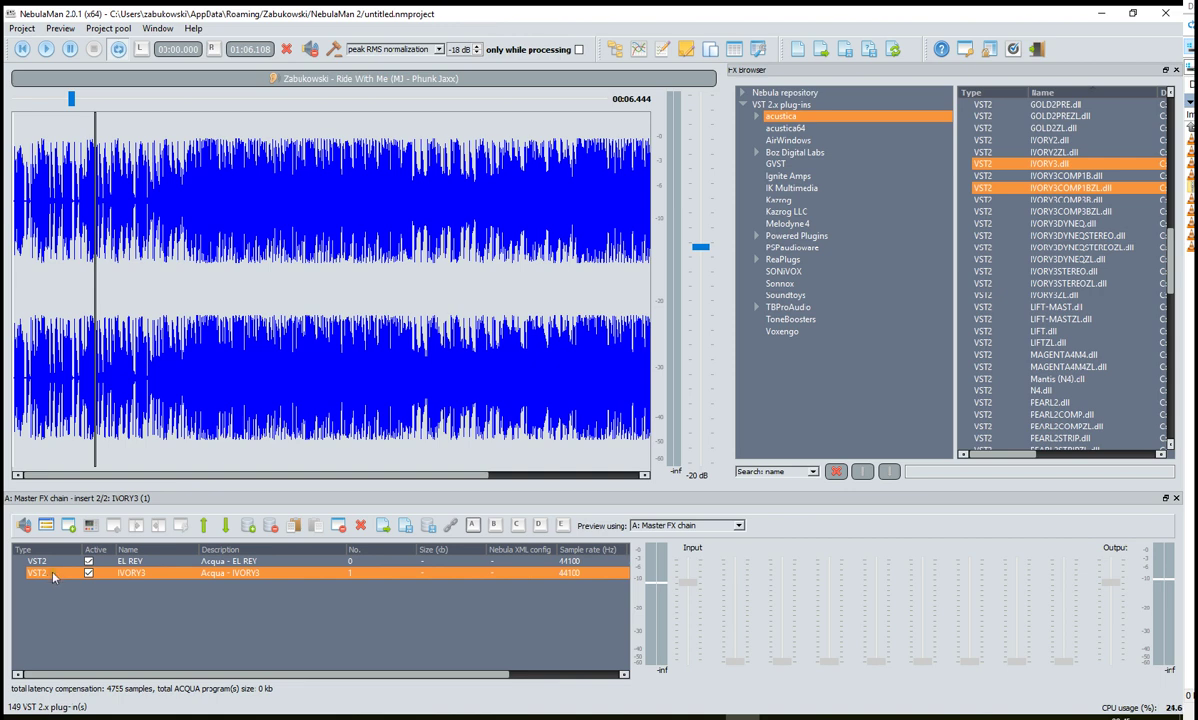
{"action": "left_click", "coordinate": [38, 562]}
{"action": "left_click", "coordinate": [38, 571]}
{"action": "left_click_drag", "start_coordinate": [688, 234], "coordinate": [689, 207]}
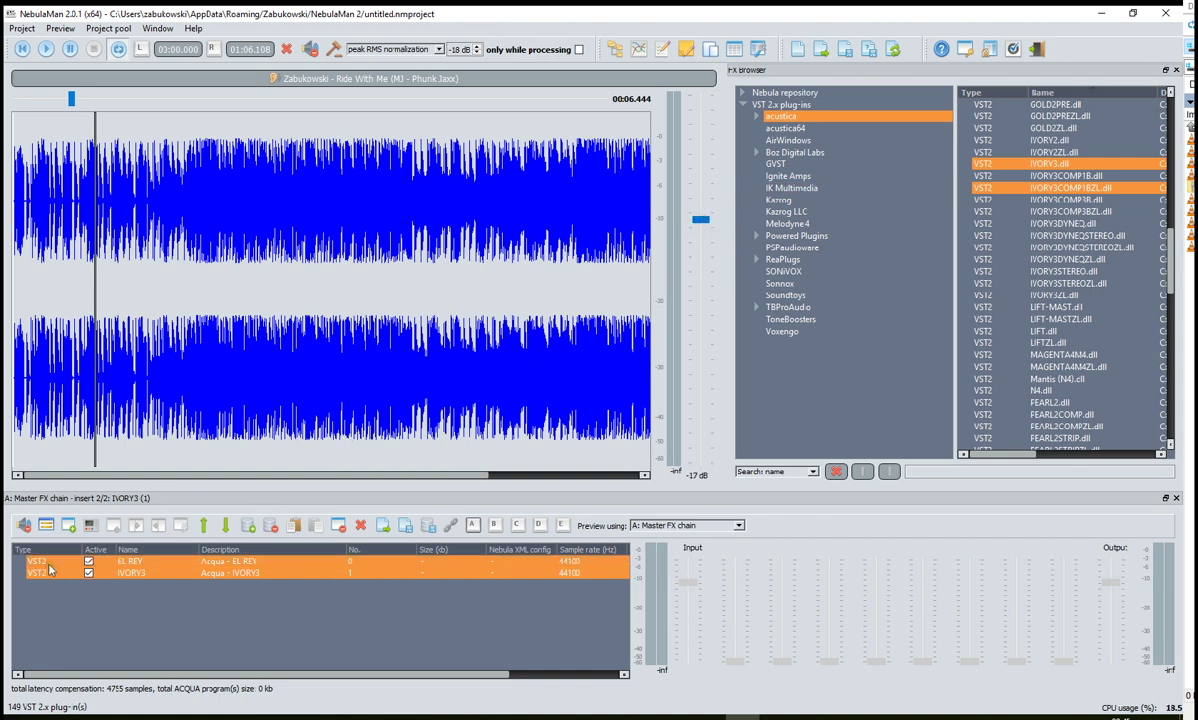
{"action": "left_click_drag", "start_coordinate": [58, 574], "coordinate": [57, 574]}
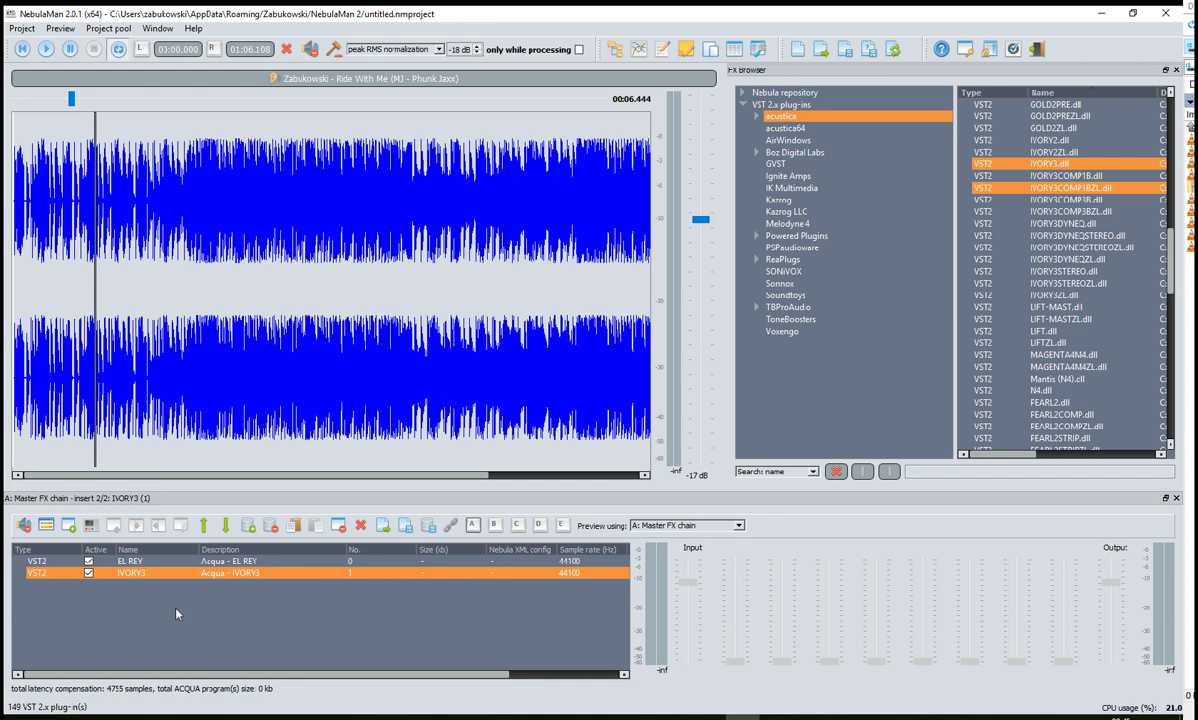
{"action": "left_click", "coordinate": [102, 563], "text": "shift"}
Look through User FX chains 1, 2 and 3, switching between them and the Master FX chain, and finish on the Master FX chain.
{"action": "left_click", "coordinate": [518, 530]}
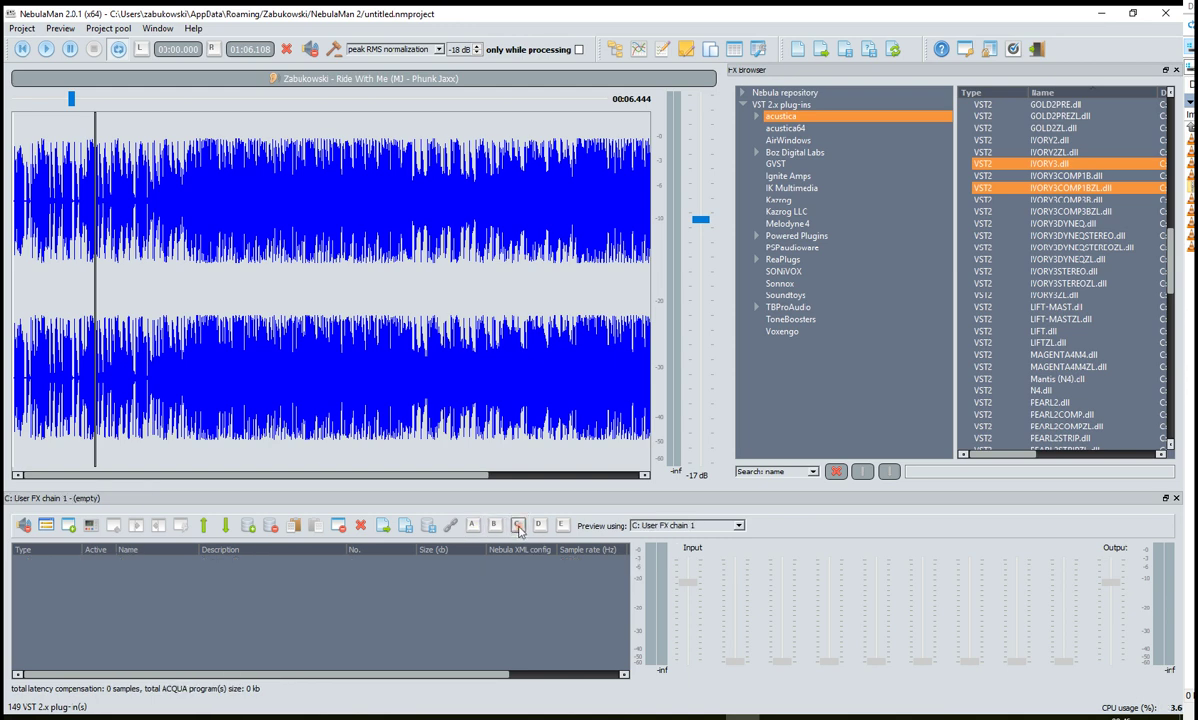
{"action": "left_click", "coordinate": [560, 531]}
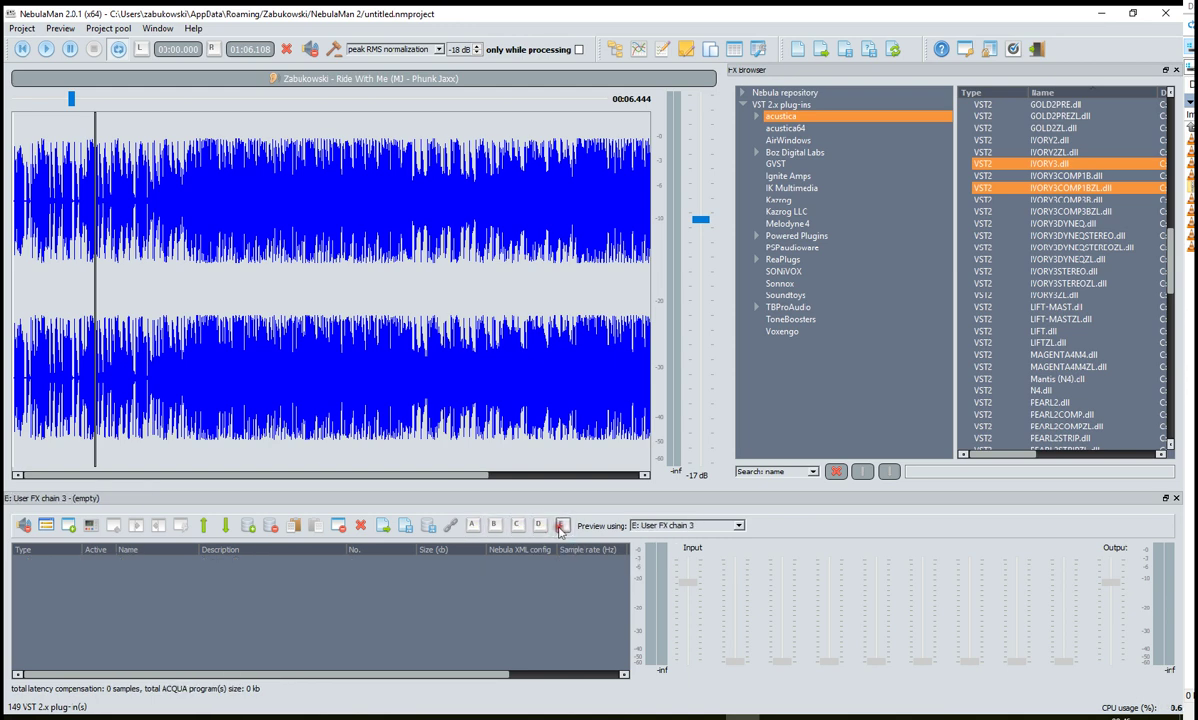
{"action": "left_click", "coordinate": [540, 531]}
{"action": "left_click", "coordinate": [518, 531]}
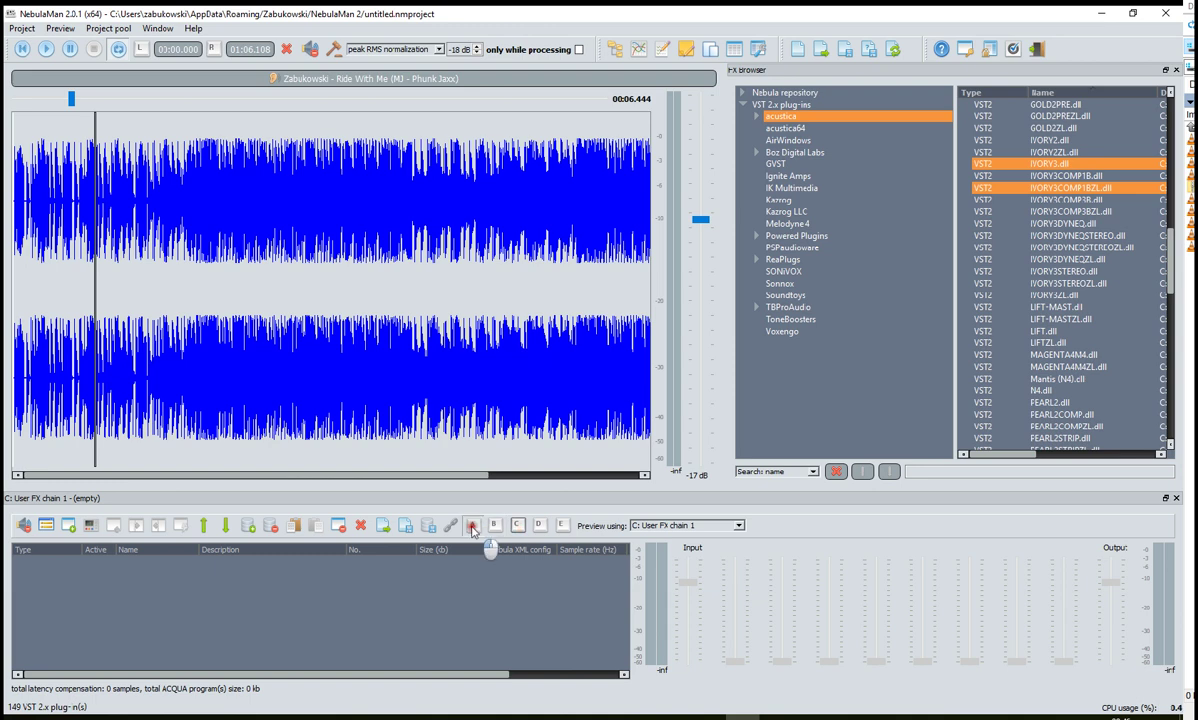
{"action": "left_click", "coordinate": [473, 526]}
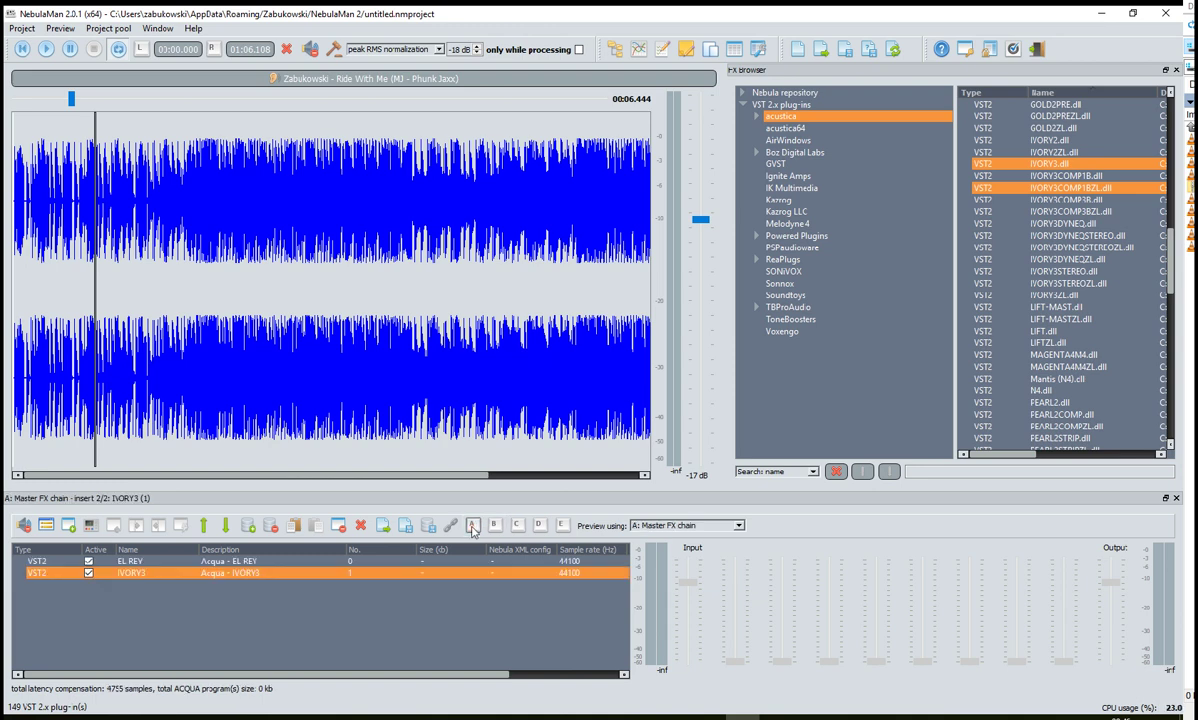
{"action": "left_click", "coordinate": [518, 526]}
{"action": "left_click", "coordinate": [540, 526]}
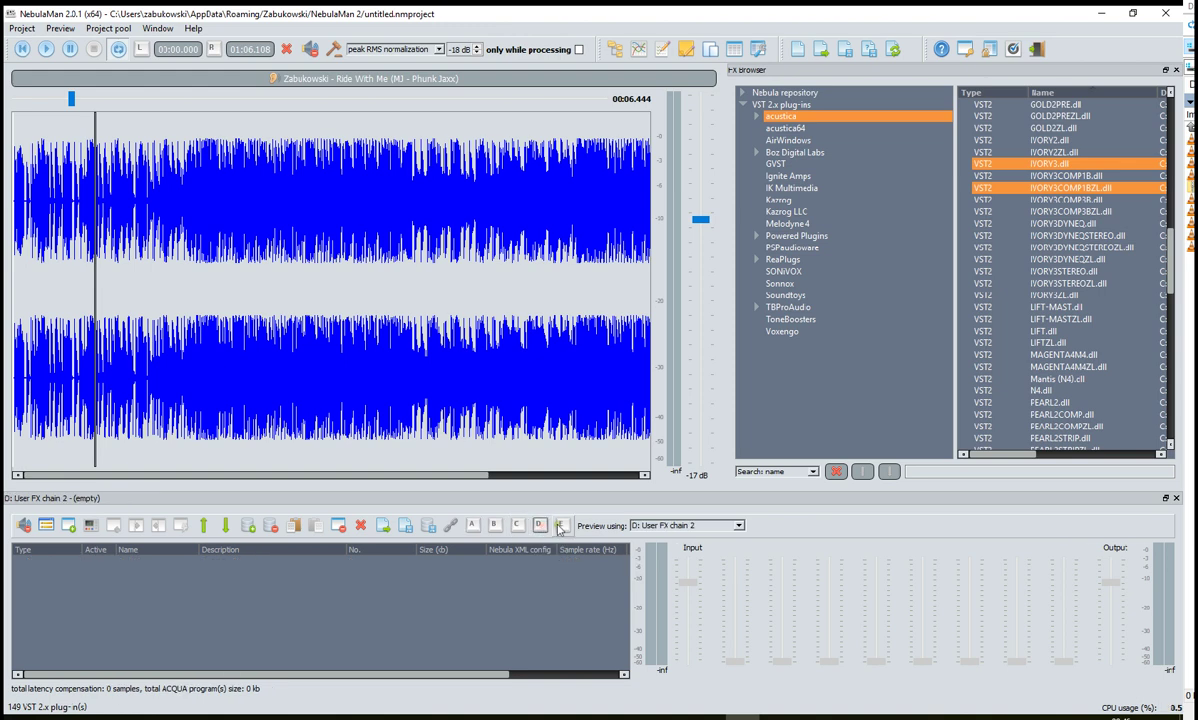
{"action": "left_click", "coordinate": [518, 526]}
{"action": "left_click", "coordinate": [474, 526]}
{"action": "left_click", "coordinate": [518, 526]}
{"action": "left_click", "coordinate": [540, 526]}
{"action": "left_click", "coordinate": [474, 526]}
{"action": "left_click", "coordinate": [518, 526]}
{"action": "left_click", "coordinate": [540, 526]}
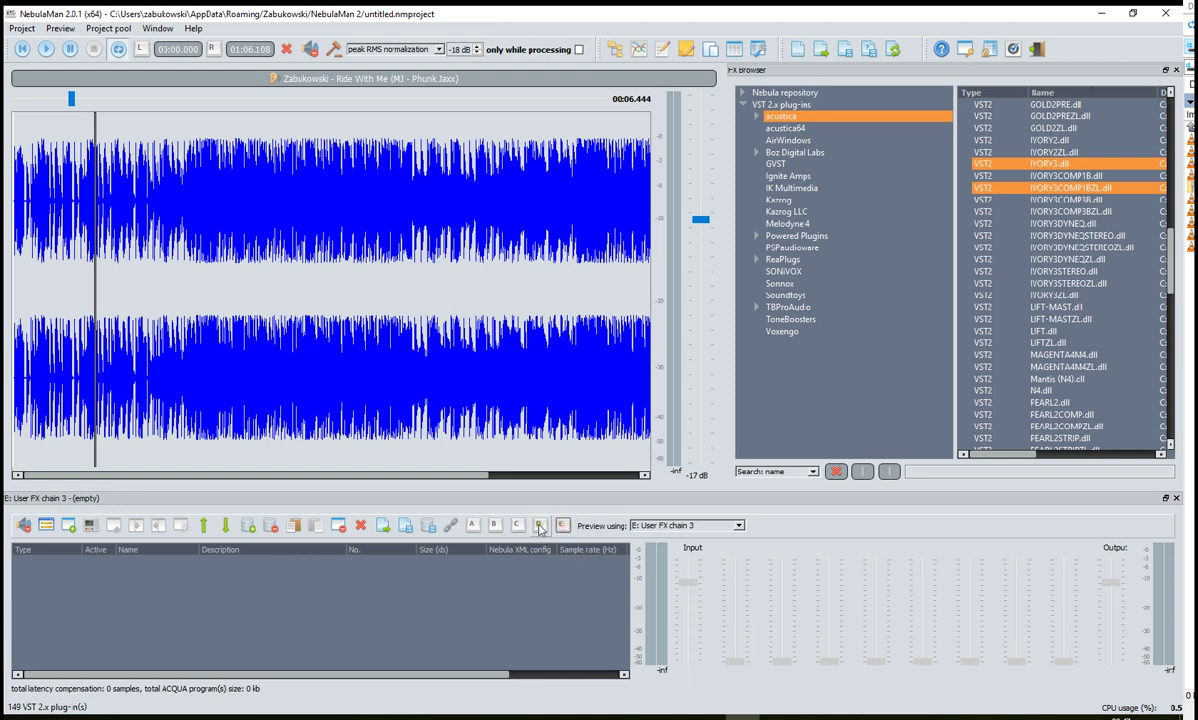
{"action": "left_click", "coordinate": [474, 526]}
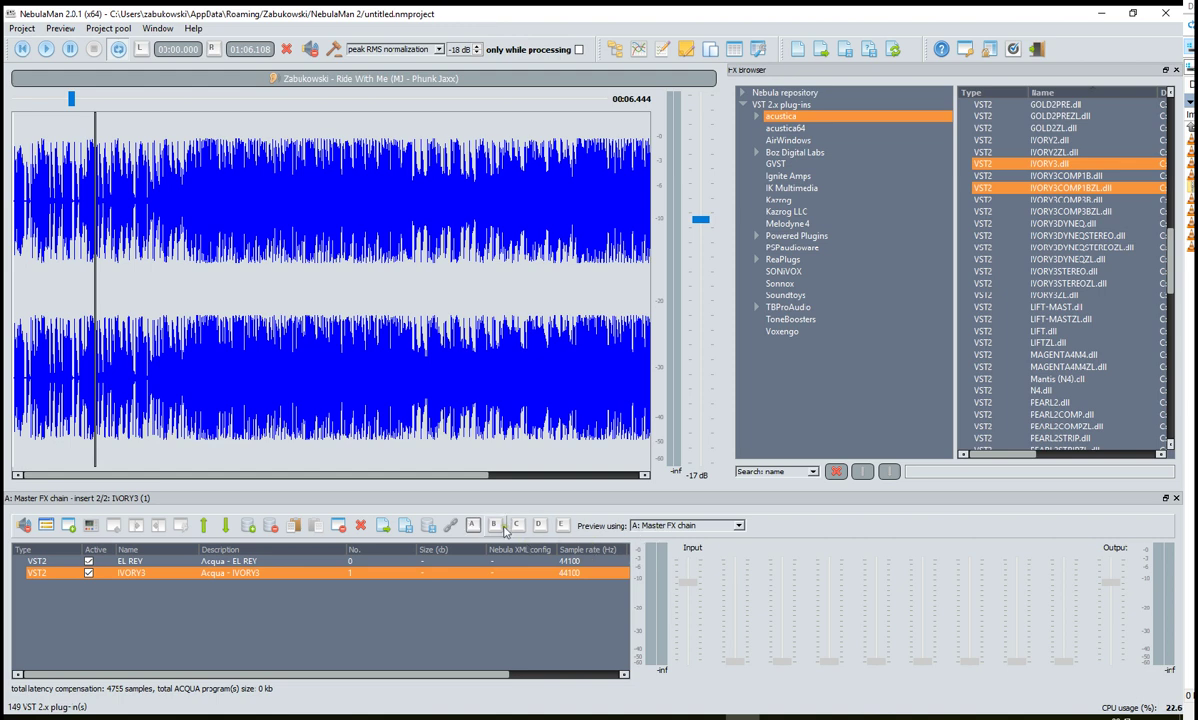
Review the available preview chains, view the Project Pool item FX chain and user chains, and return to the Master FX chain.
{"action": "left_click", "coordinate": [663, 527]}
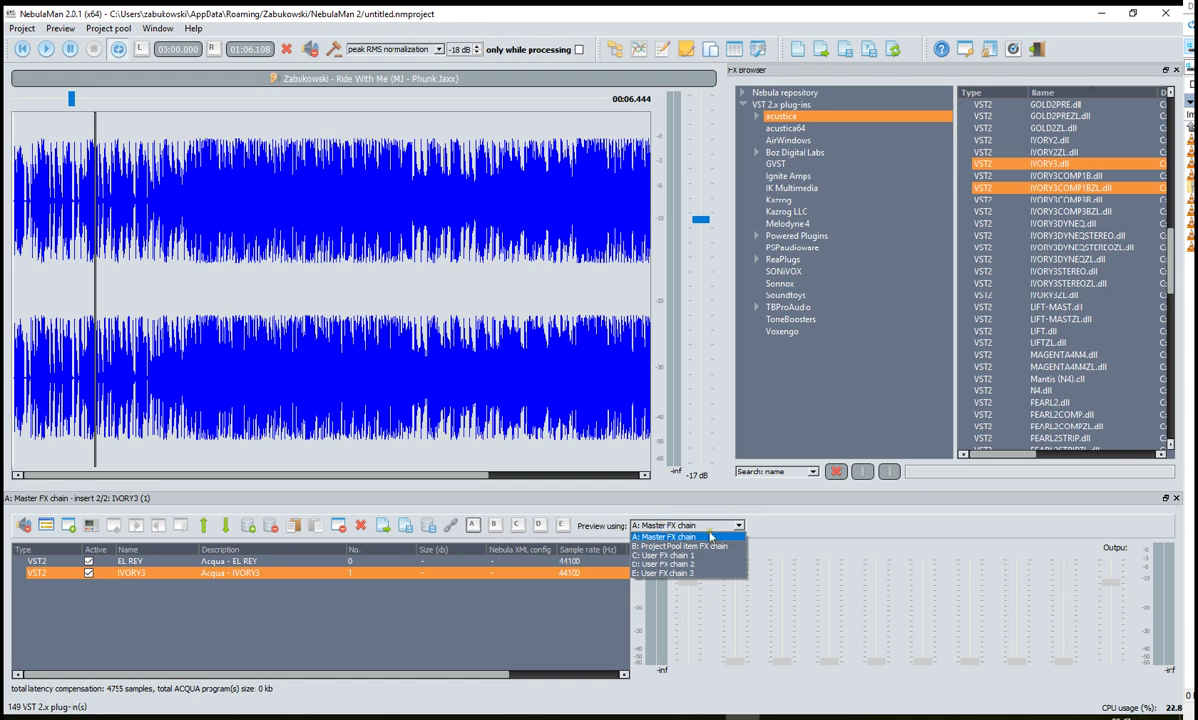
{"action": "left_click", "coordinate": [781, 529]}
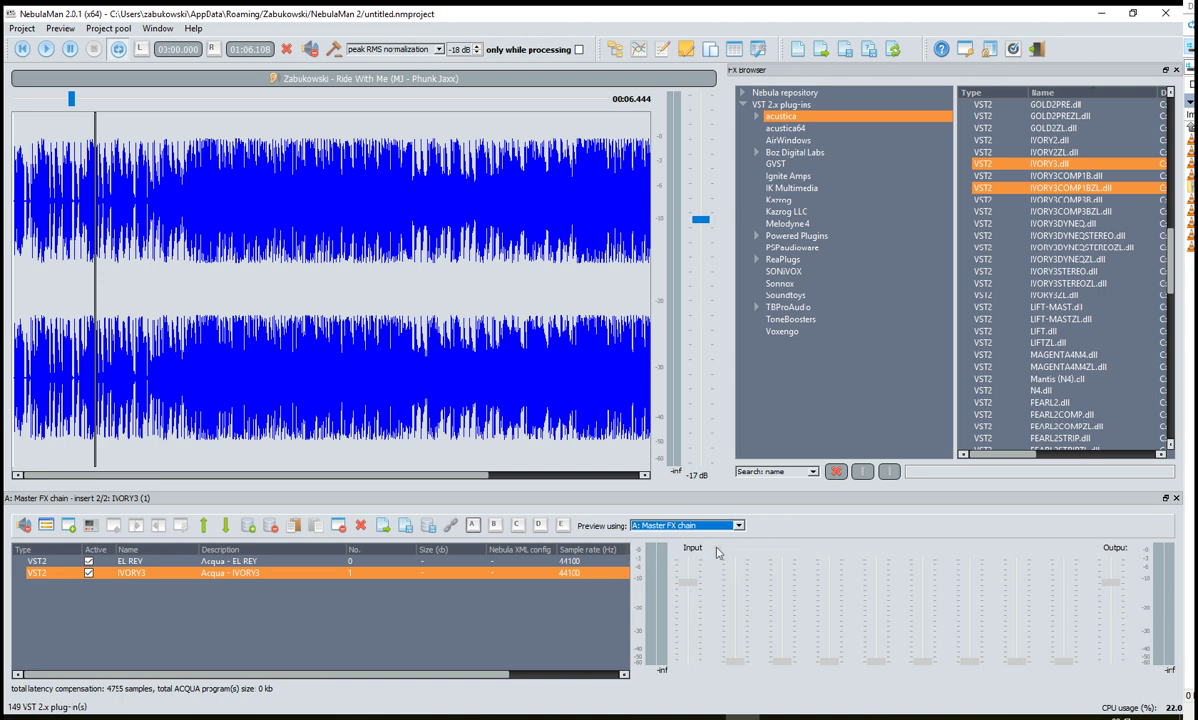
{"action": "left_click", "coordinate": [495, 528]}
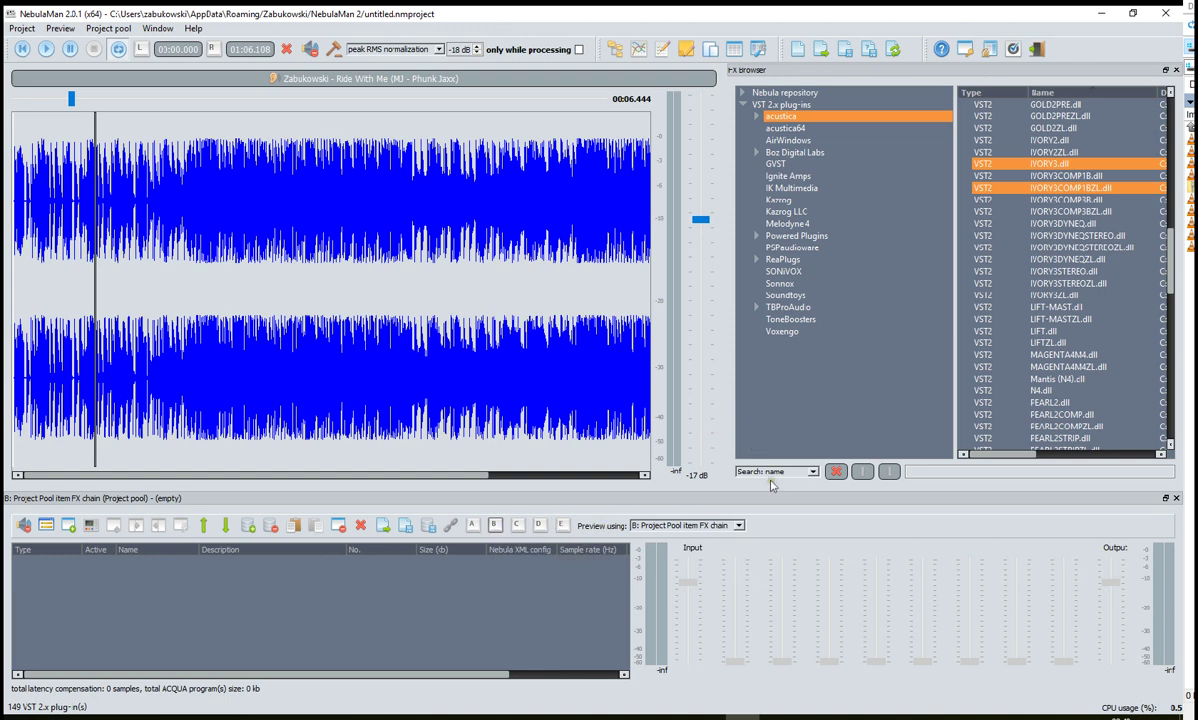
{"action": "left_click", "coordinate": [110, 28]}
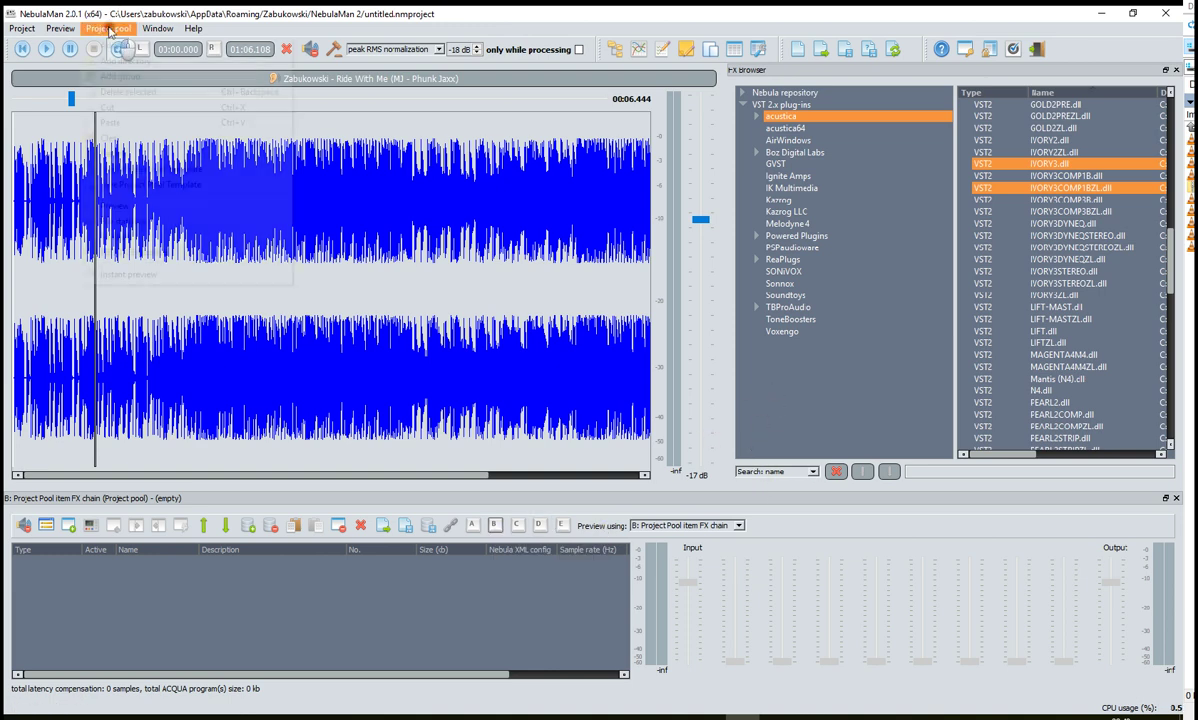
{"action": "left_click", "coordinate": [439, 19]}
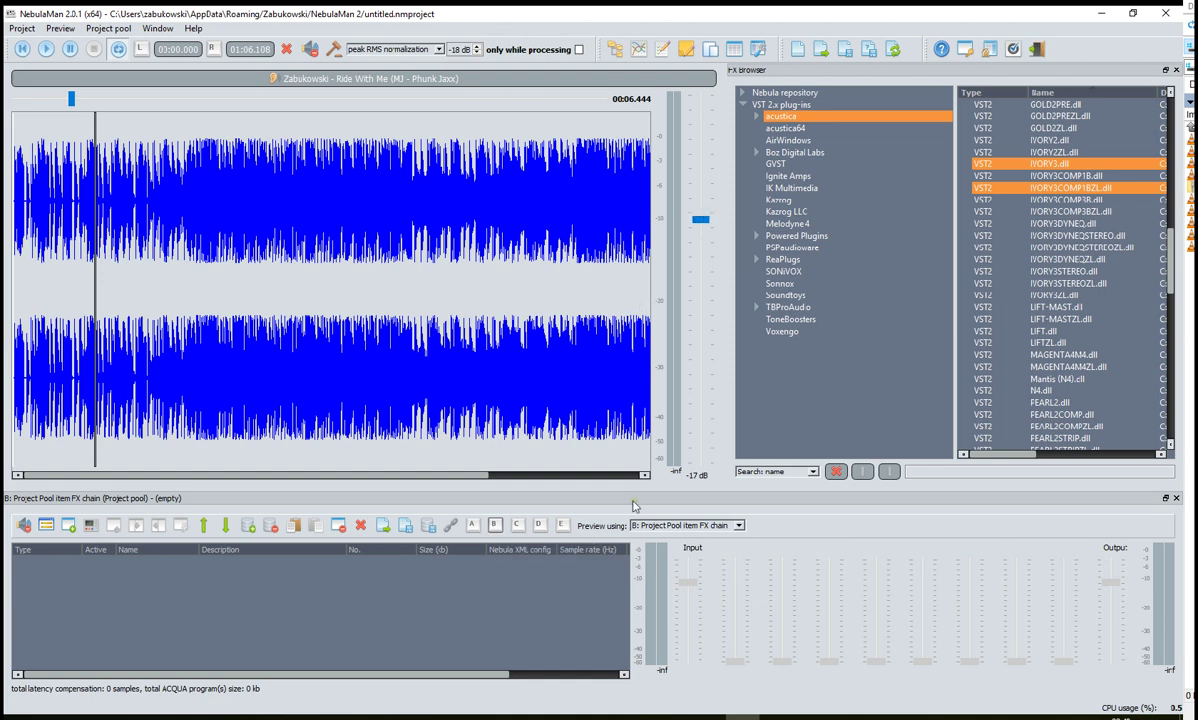
{"action": "left_click", "coordinate": [473, 528]}
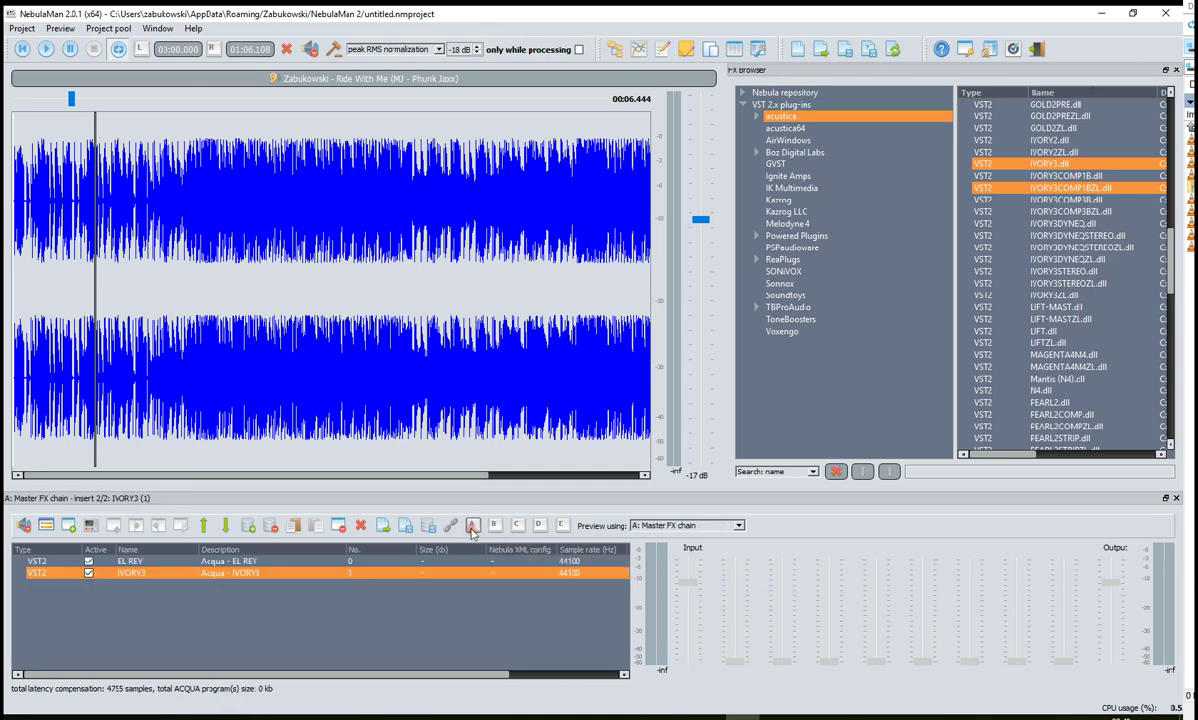
{"action": "left_click", "coordinate": [517, 525]}
{"action": "left_click", "coordinate": [540, 525]}
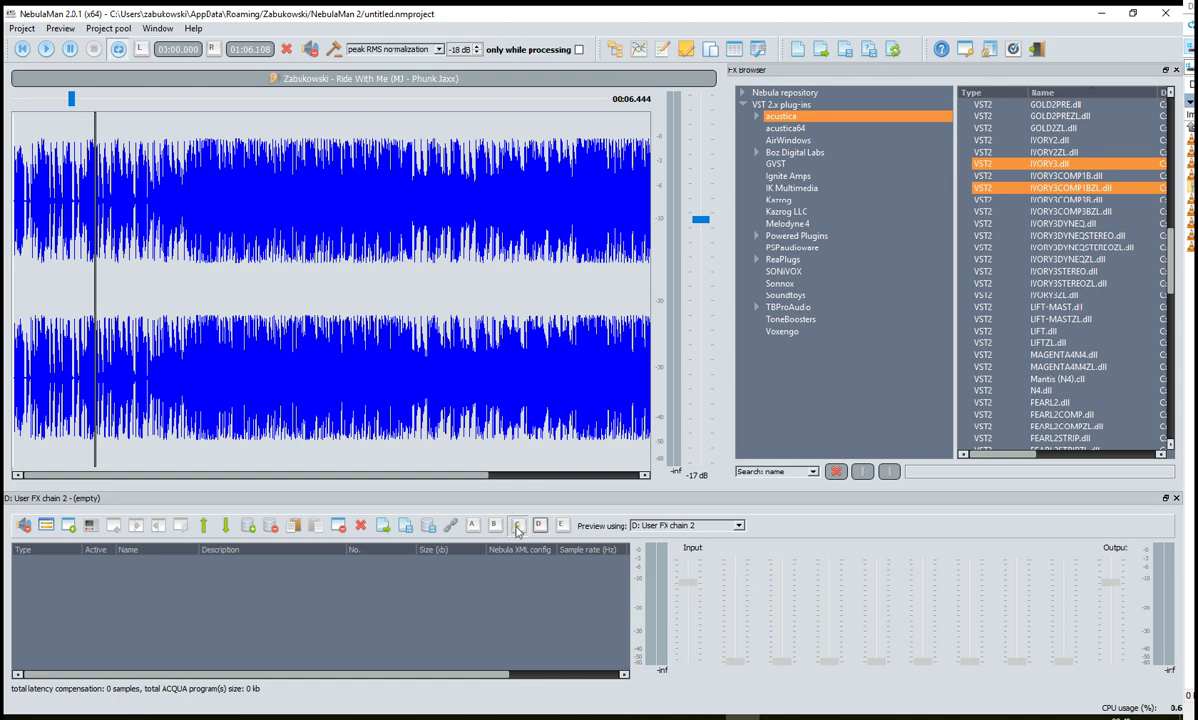
{"action": "left_click", "coordinate": [473, 525]}
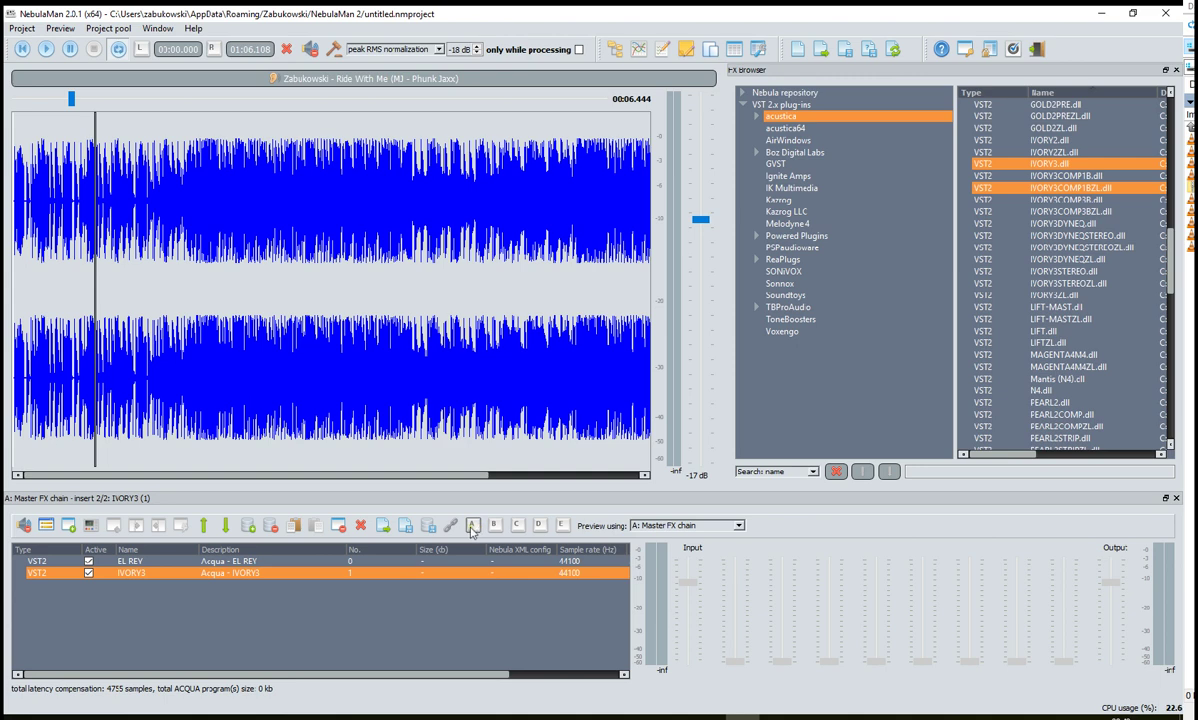
Set the track's playback position to 00:12.889 and select EL REY in the Master FX chain.
{"action": "left_click", "coordinate": [152, 564]}
{"action": "left_click", "coordinate": [149, 572]}
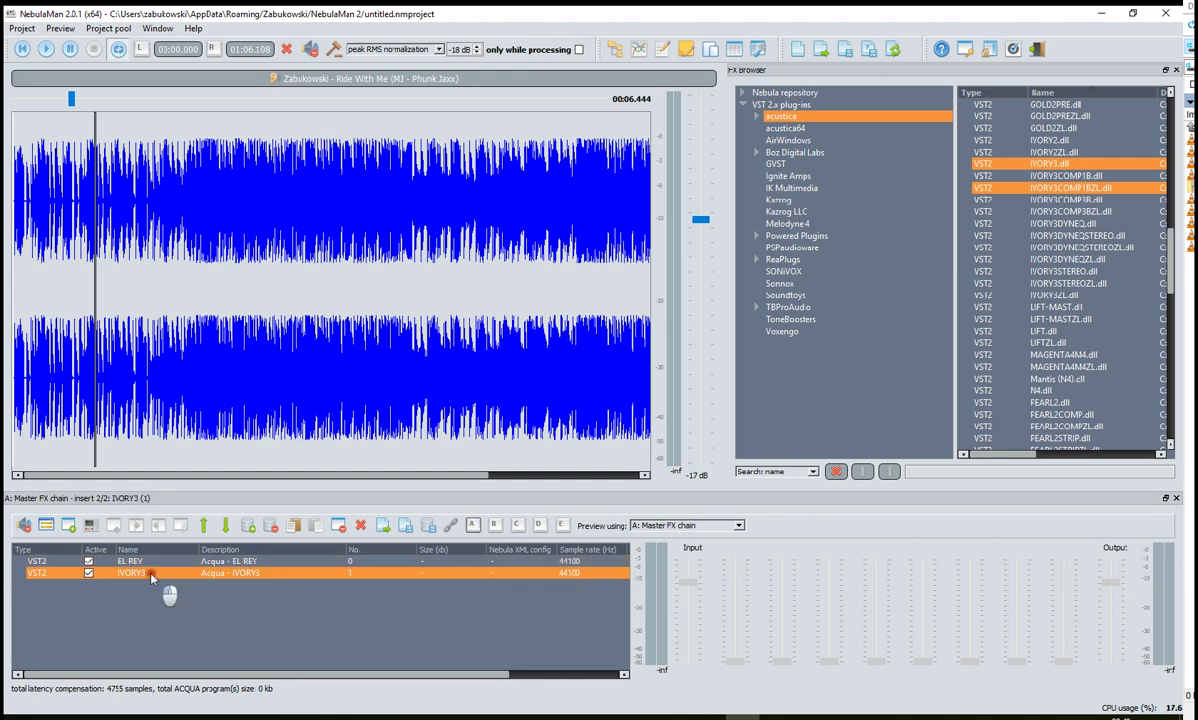
{"action": "left_click", "coordinate": [178, 335]}
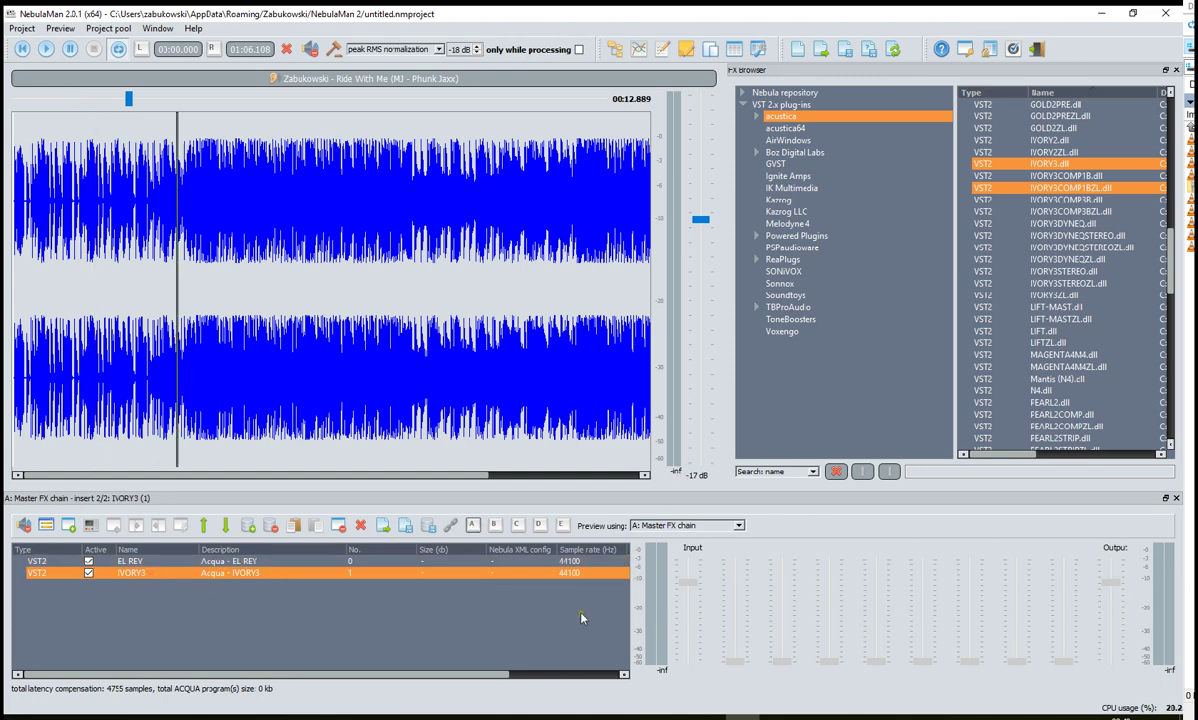
{"action": "left_click", "coordinate": [262, 564]}
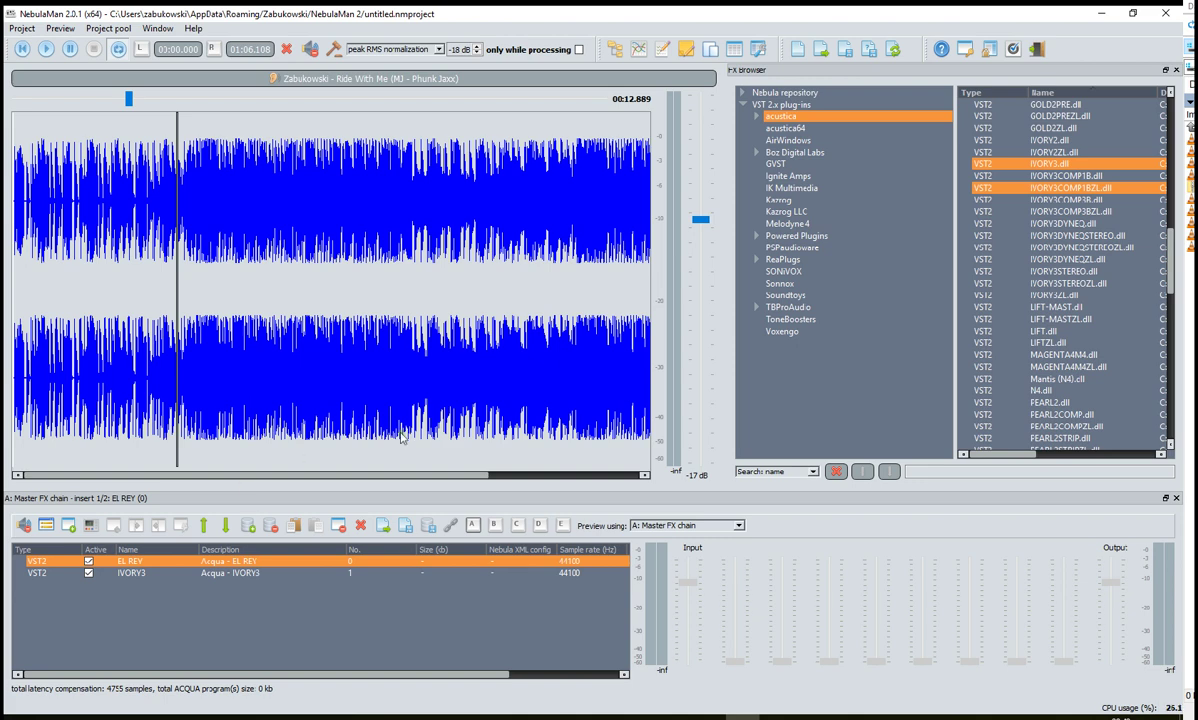
Review the complete VST 2.x plug-ins list and its vendor folders, and collapse the folder tree.
{"action": "left_click", "coordinate": [746, 105]}
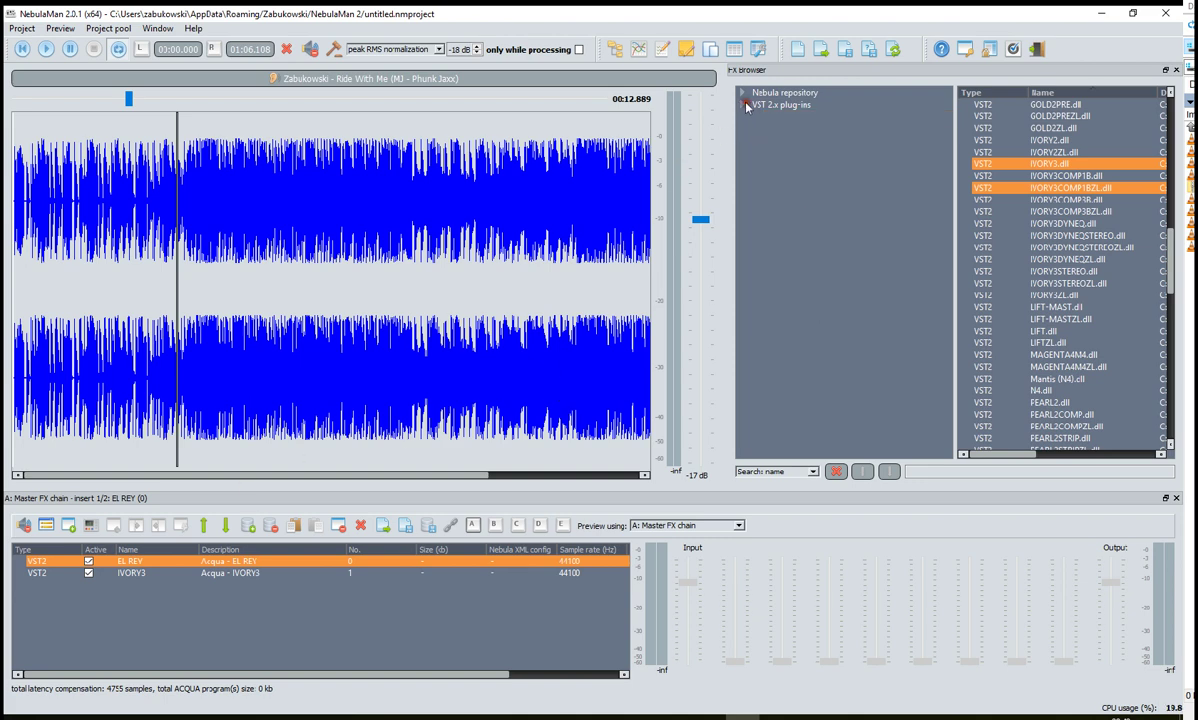
{"action": "left_click", "coordinate": [776, 106]}
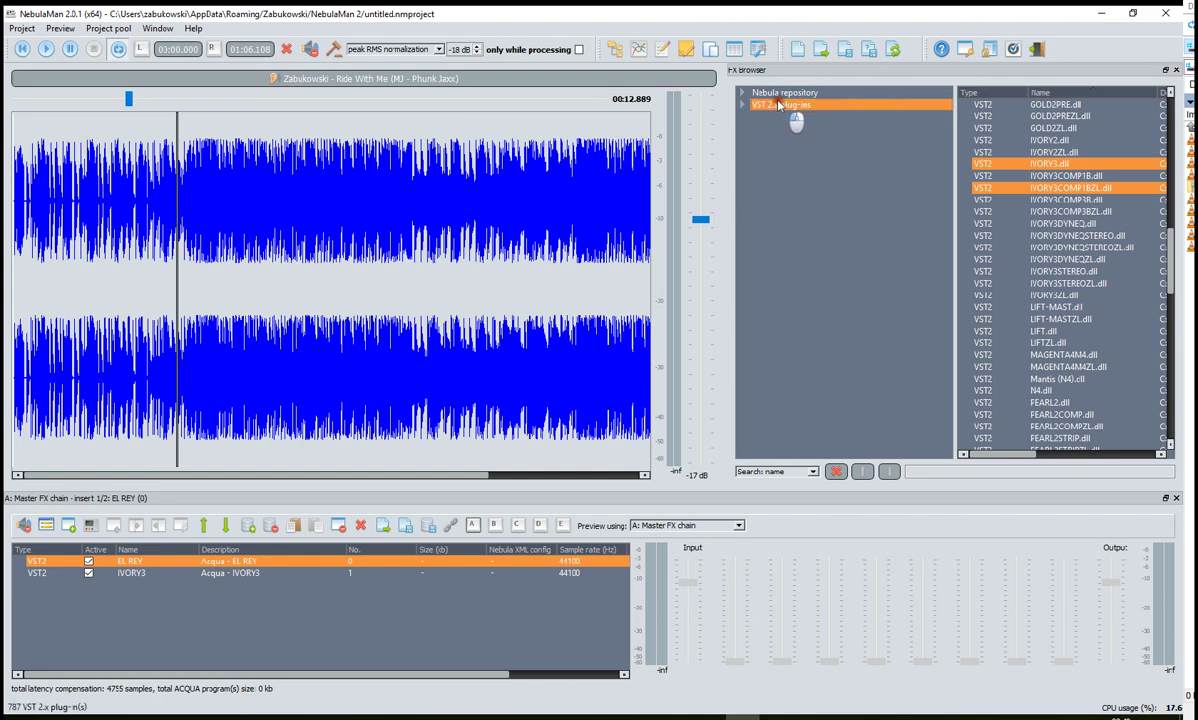
{"action": "left_click", "coordinate": [743, 105]}
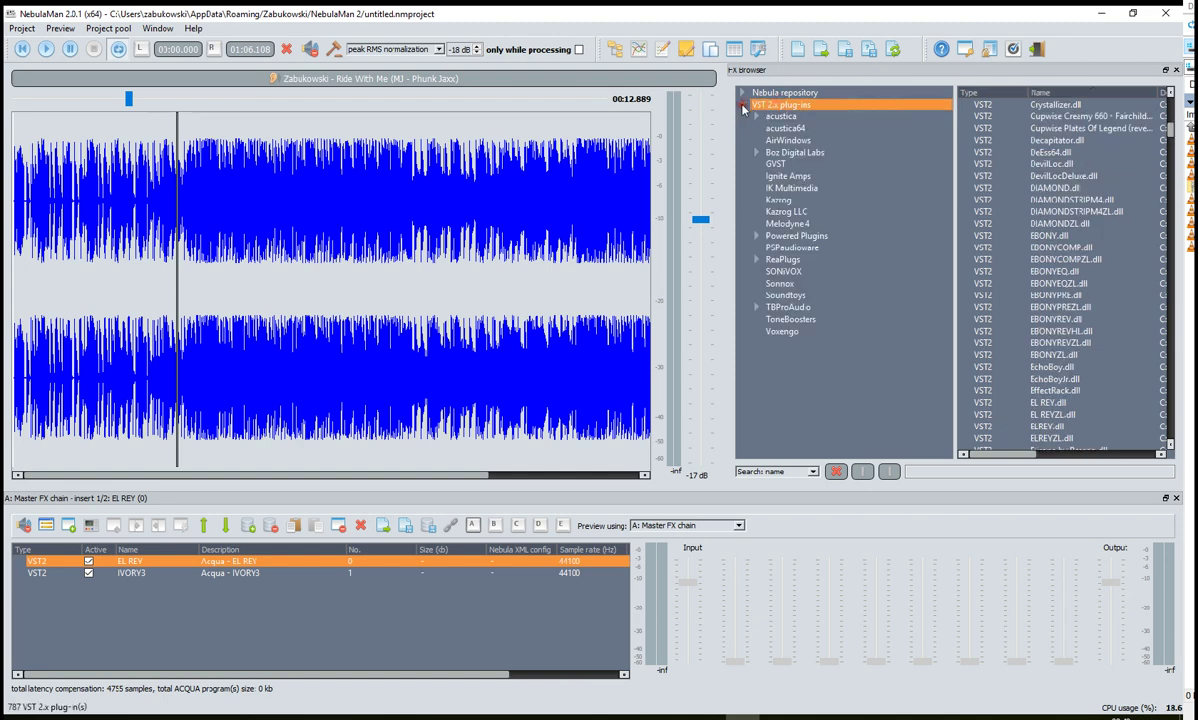
{"action": "left_click", "coordinate": [743, 105]}
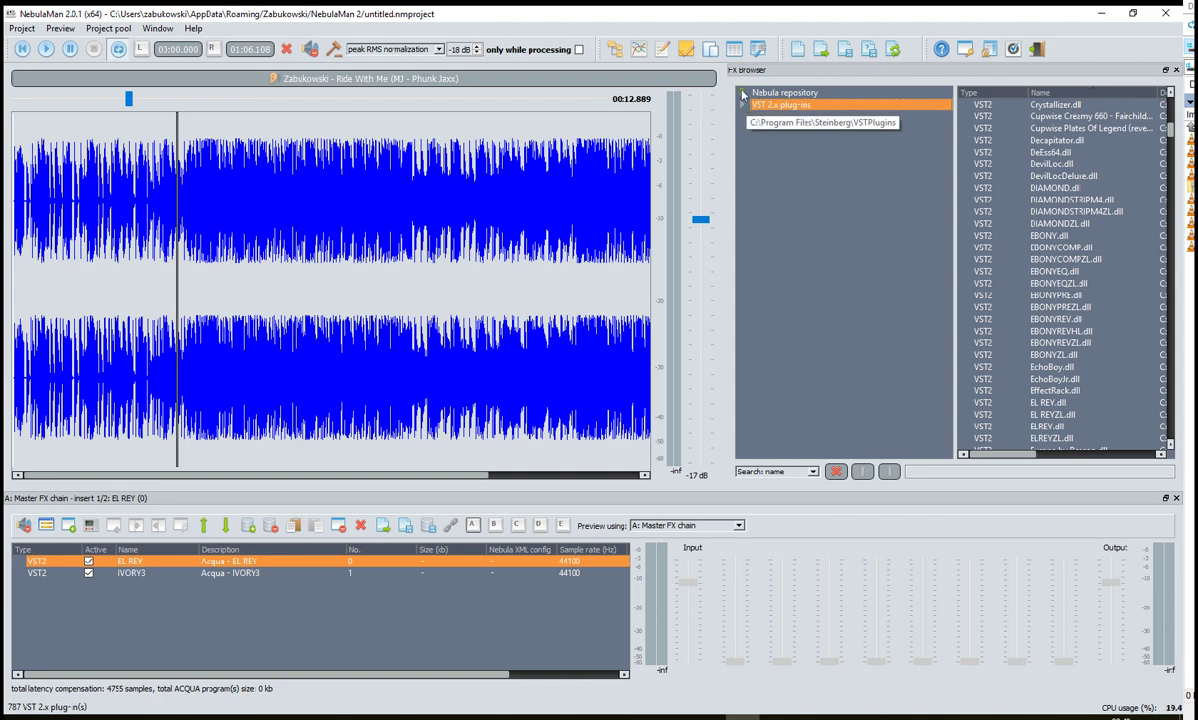
Expand the Nebula repository, look over its program folders, and open the 73E (73Eq Neve 1073) folder.
{"action": "left_click", "coordinate": [743, 93]}
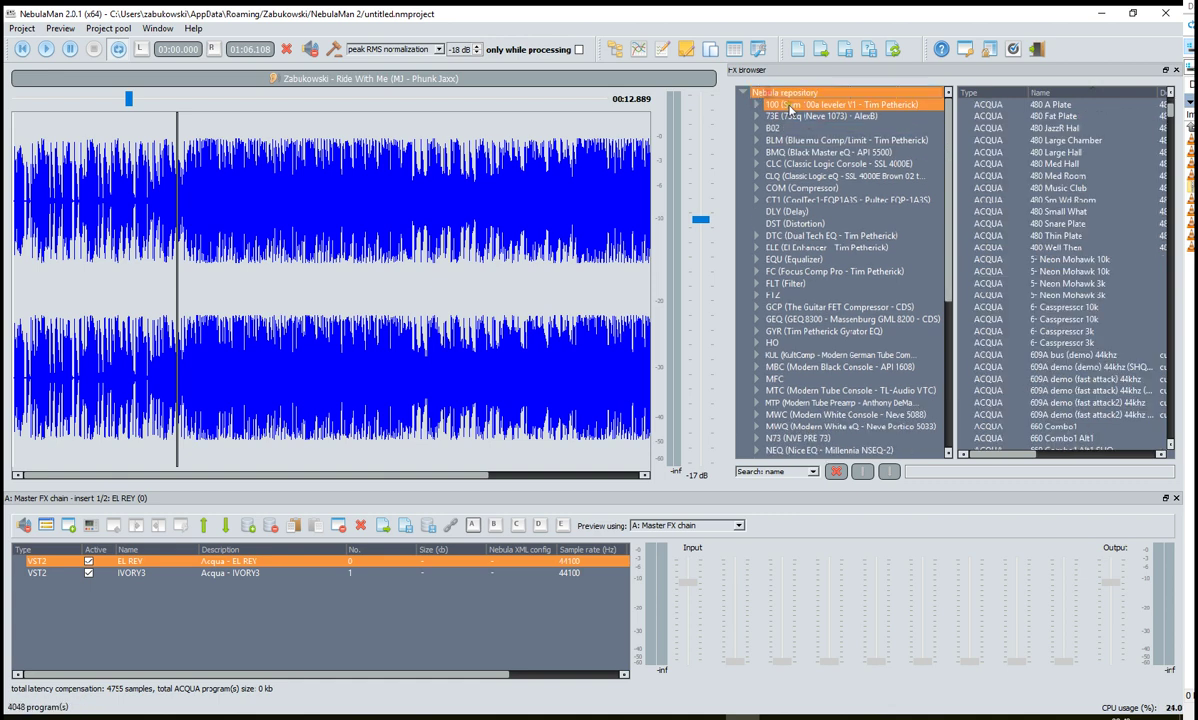
{"action": "left_click", "coordinate": [790, 107]}
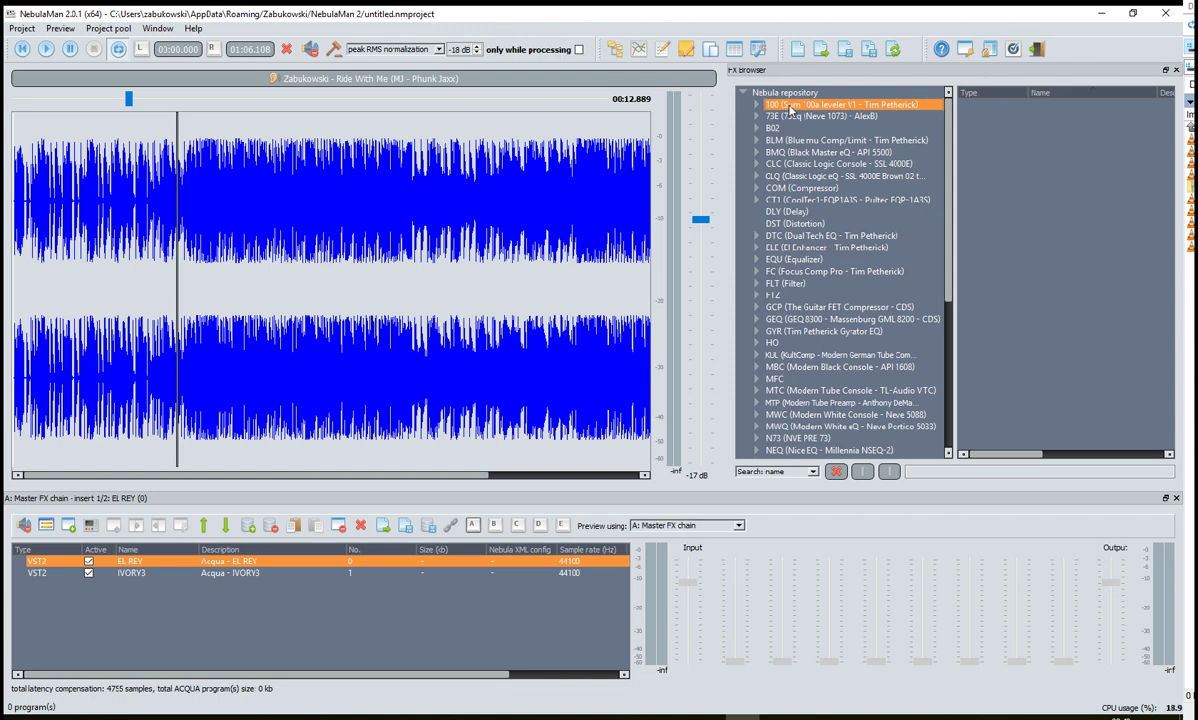
{"action": "left_click", "coordinate": [768, 94]}
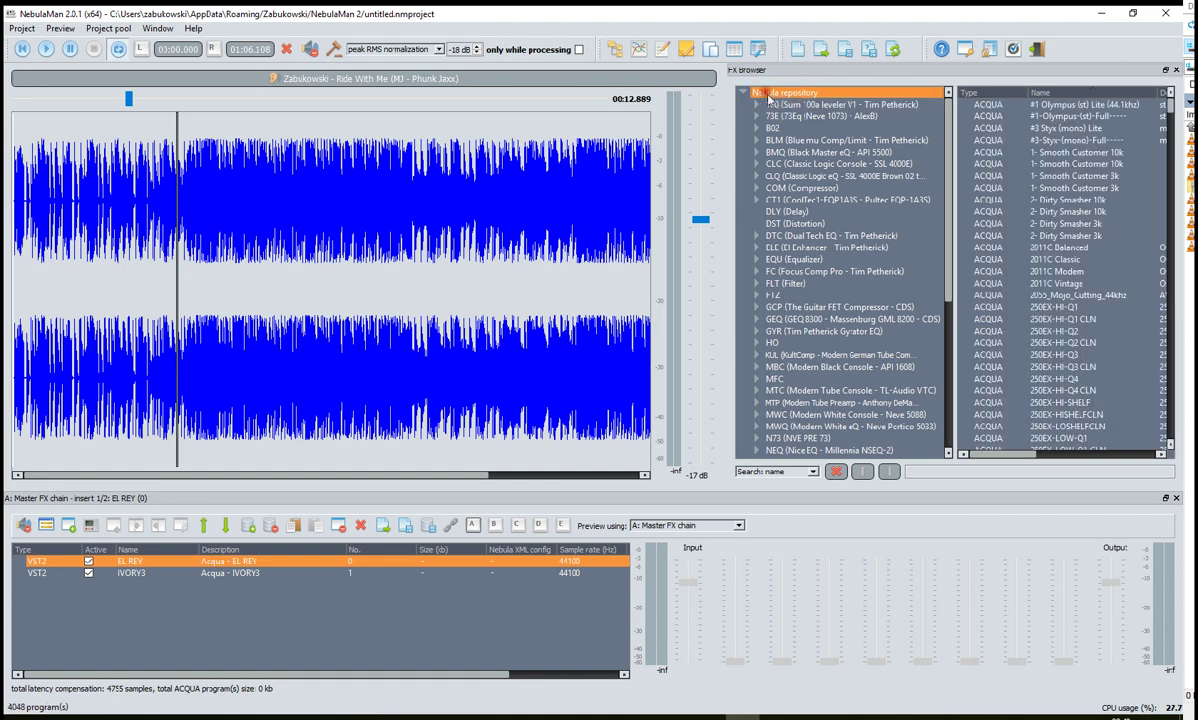
{"action": "left_click", "coordinate": [779, 103]}
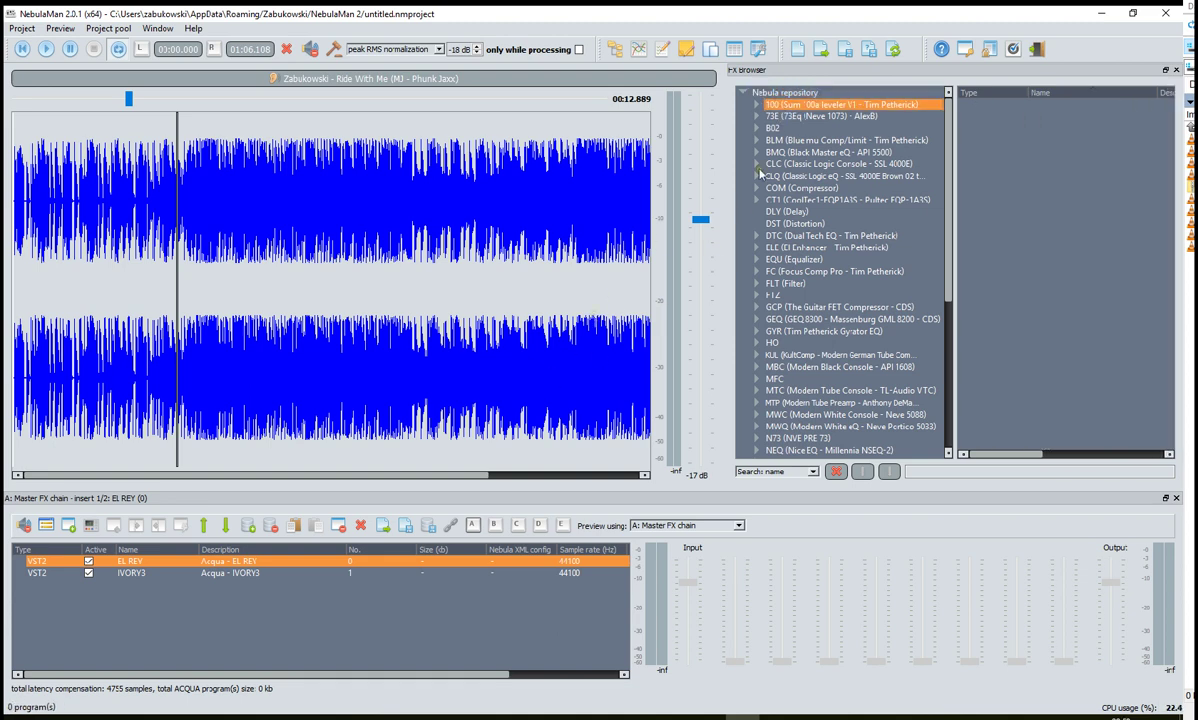
{"action": "left_click", "coordinate": [901, 130], "text": "ctrl"}
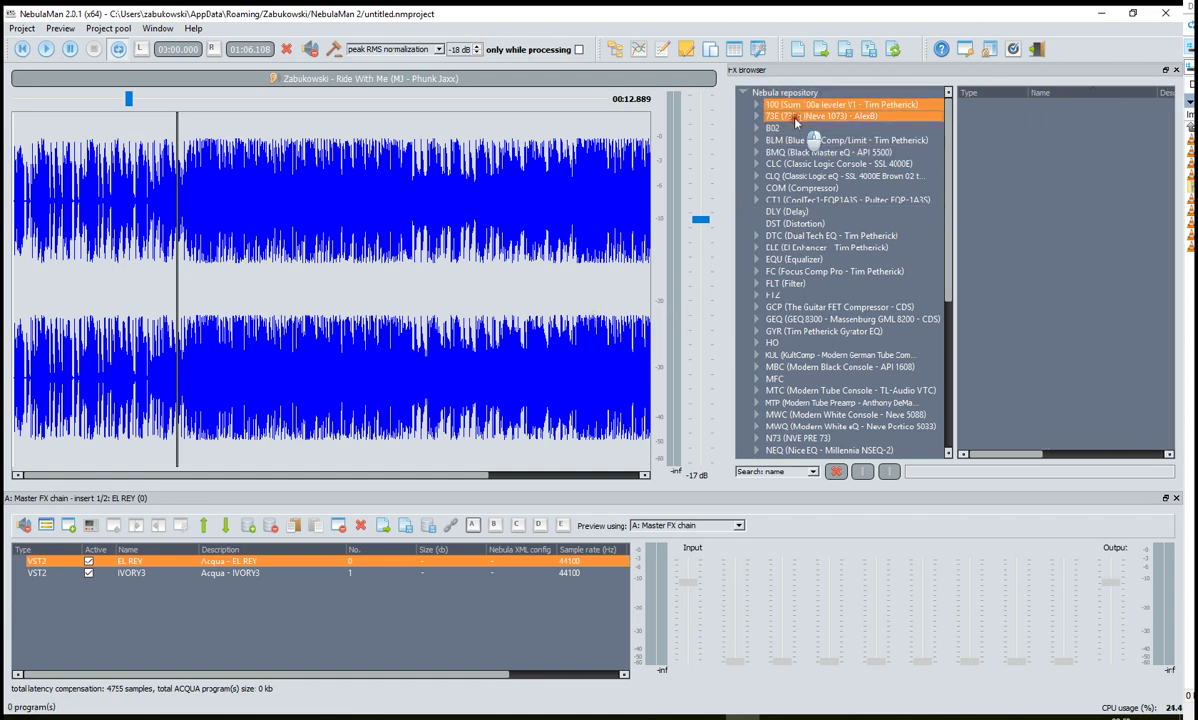
{"action": "left_click", "coordinate": [770, 116]}
{"action": "left_click", "coordinate": [756, 117]}
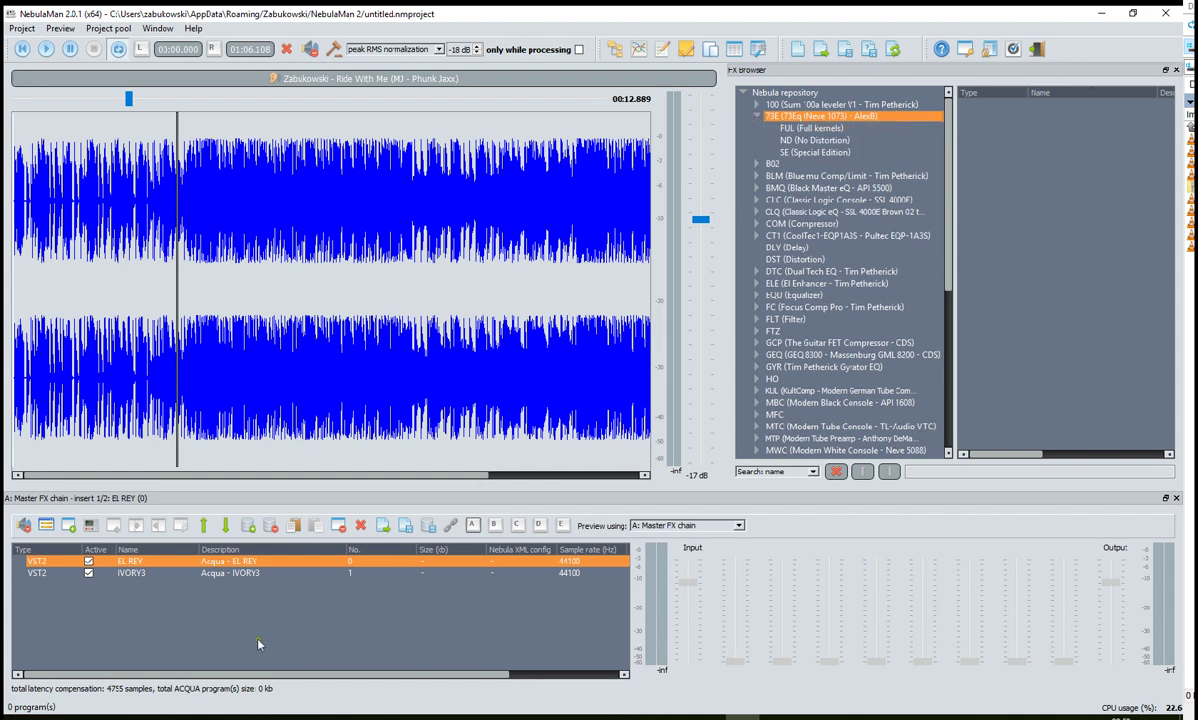
Add the 73eQ MF program from the FUL (Full kernels) folder to the Master FX chain after IVORY3.
{"action": "left_click", "coordinate": [206, 573]}
{"action": "left_click", "coordinate": [195, 561]}
{"action": "left_click", "coordinate": [815, 130]}
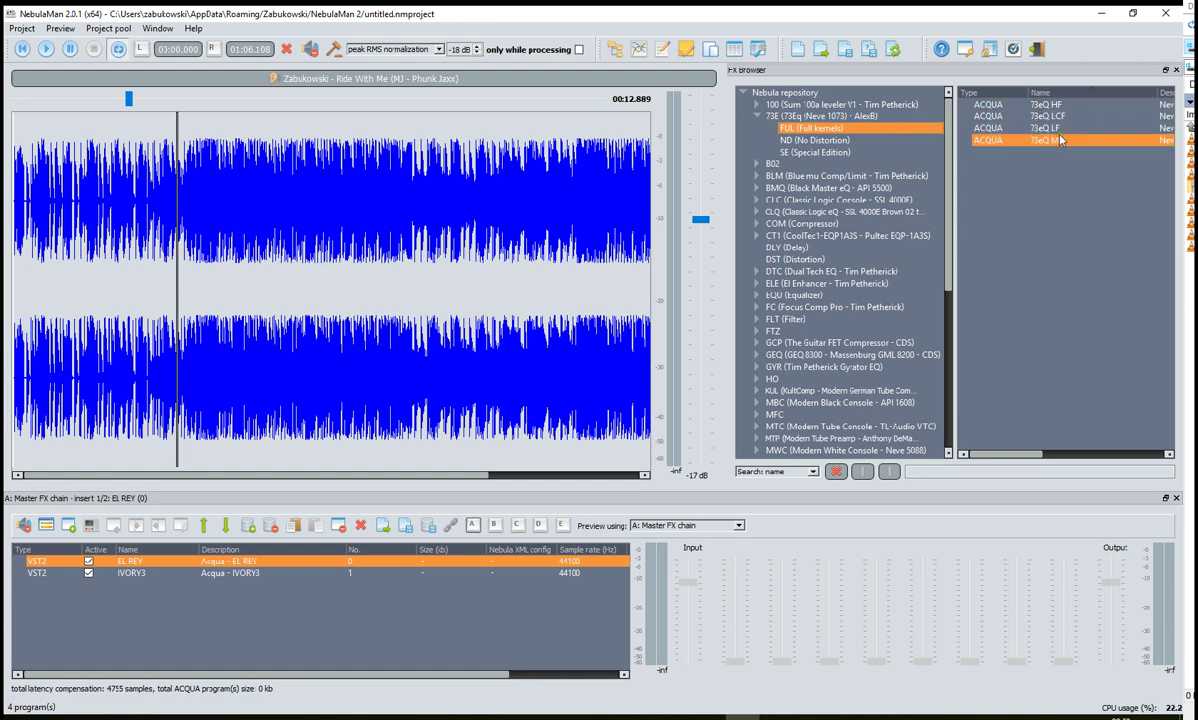
{"action": "left_click_drag", "start_coordinate": [1055, 142], "coordinate": [210, 590]}
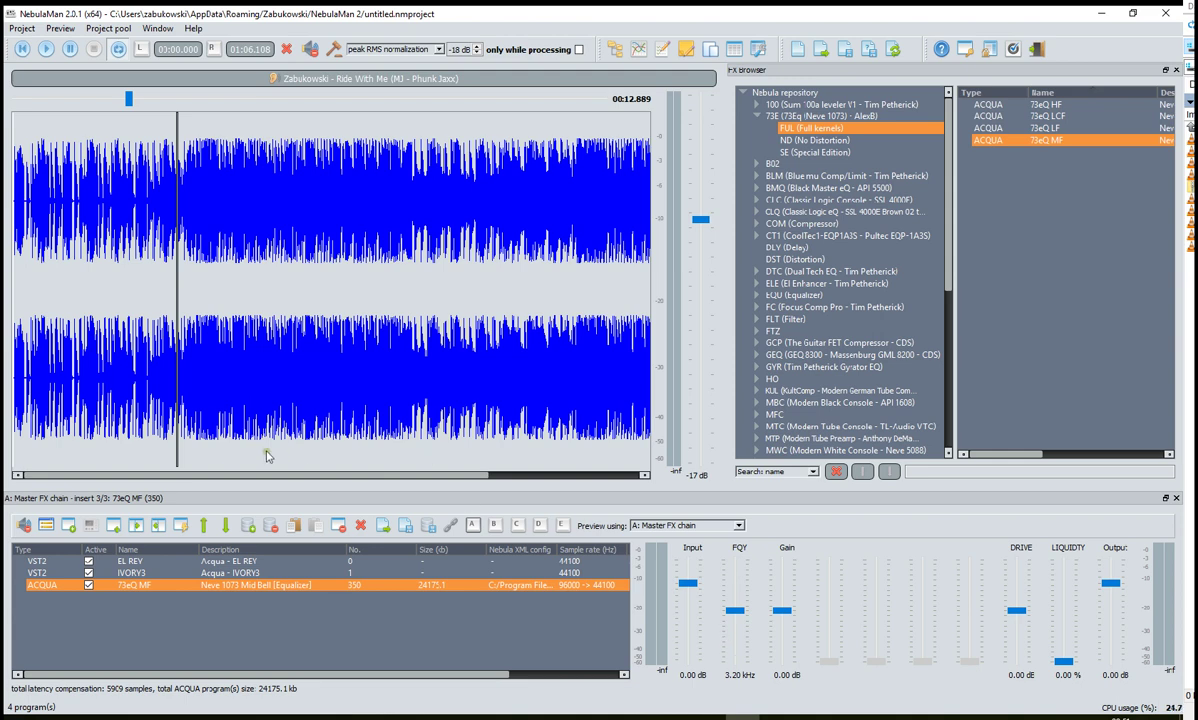
Preview the track at -14 dB while adjusting the frequency of 73eQ MF and raising its gain to 5.40 dB.
{"action": "key", "text": "space"}
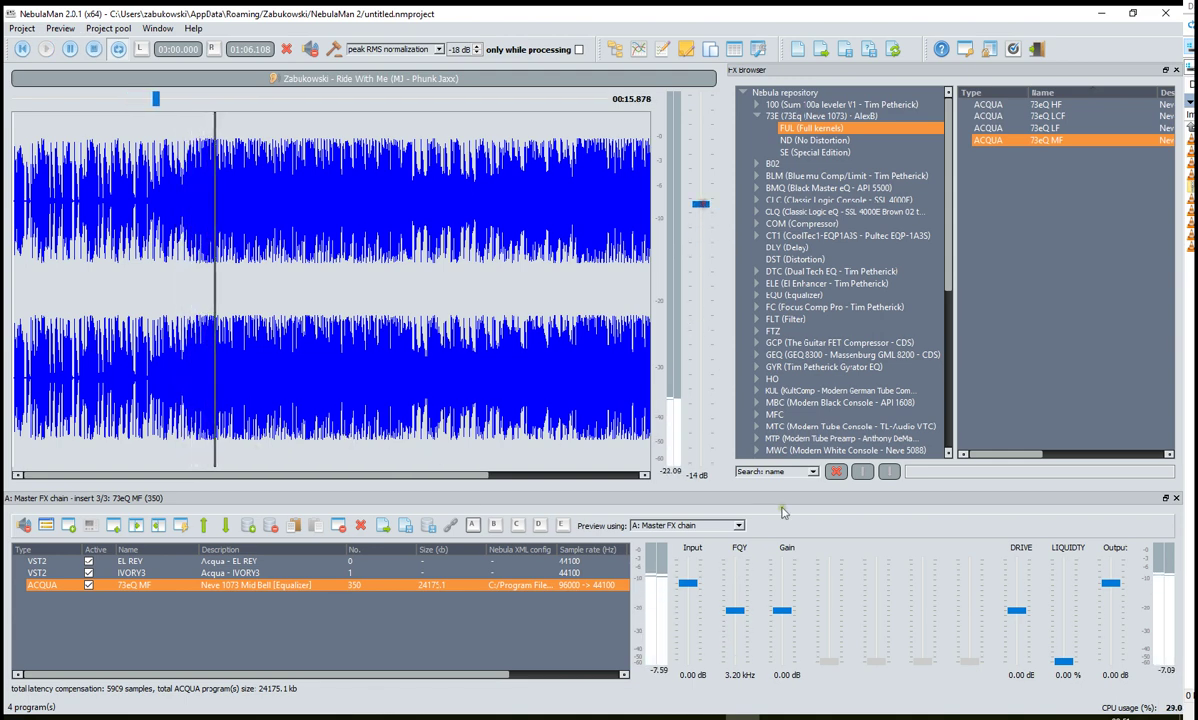
{"action": "left_click_drag", "start_coordinate": [783, 609], "coordinate": [737, 633]}
{"action": "mouse_move", "coordinate": [781, 583]}
{"action": "left_mouse_down"}
{"action": "mouse_move", "coordinate": [772, 619]}
{"action": "mouse_move", "coordinate": [740, 617]}
{"action": "mouse_move", "coordinate": [741, 591]}
{"action": "mouse_move", "coordinate": [738, 614]}
{"action": "mouse_move", "coordinate": [785, 615]}
{"action": "mouse_move", "coordinate": [782, 595]}
{"action": "left_mouse_up"}
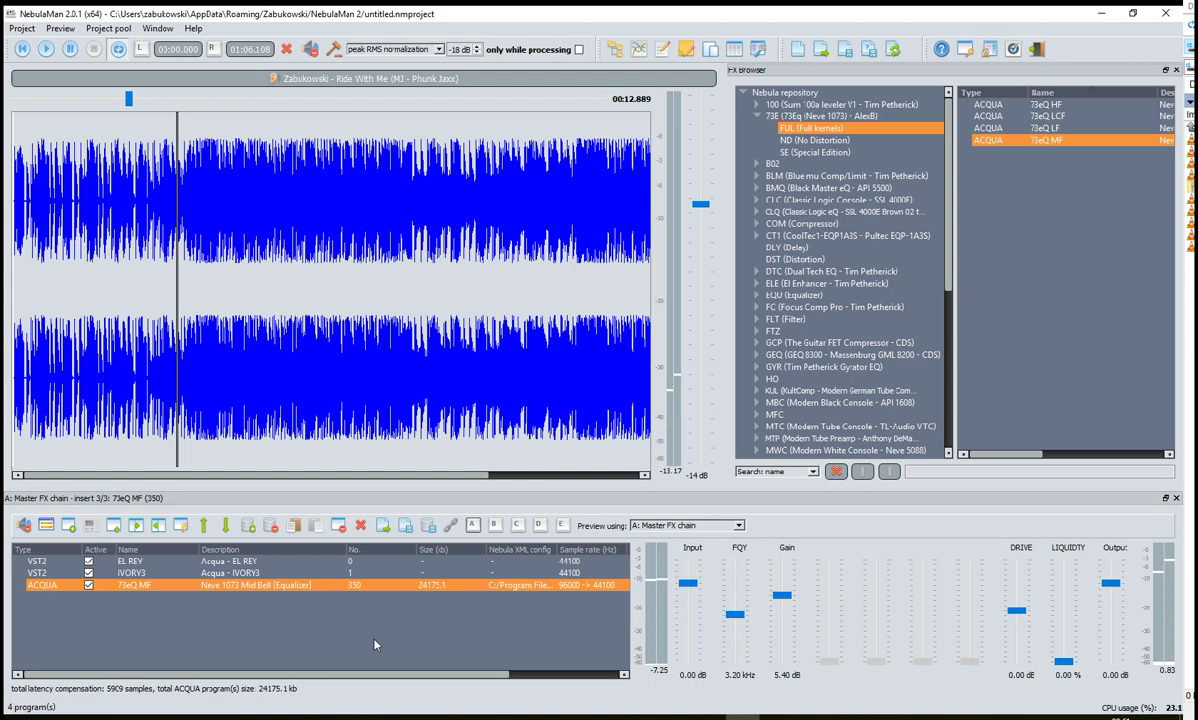
{"action": "left_click", "coordinate": [82, 637]}
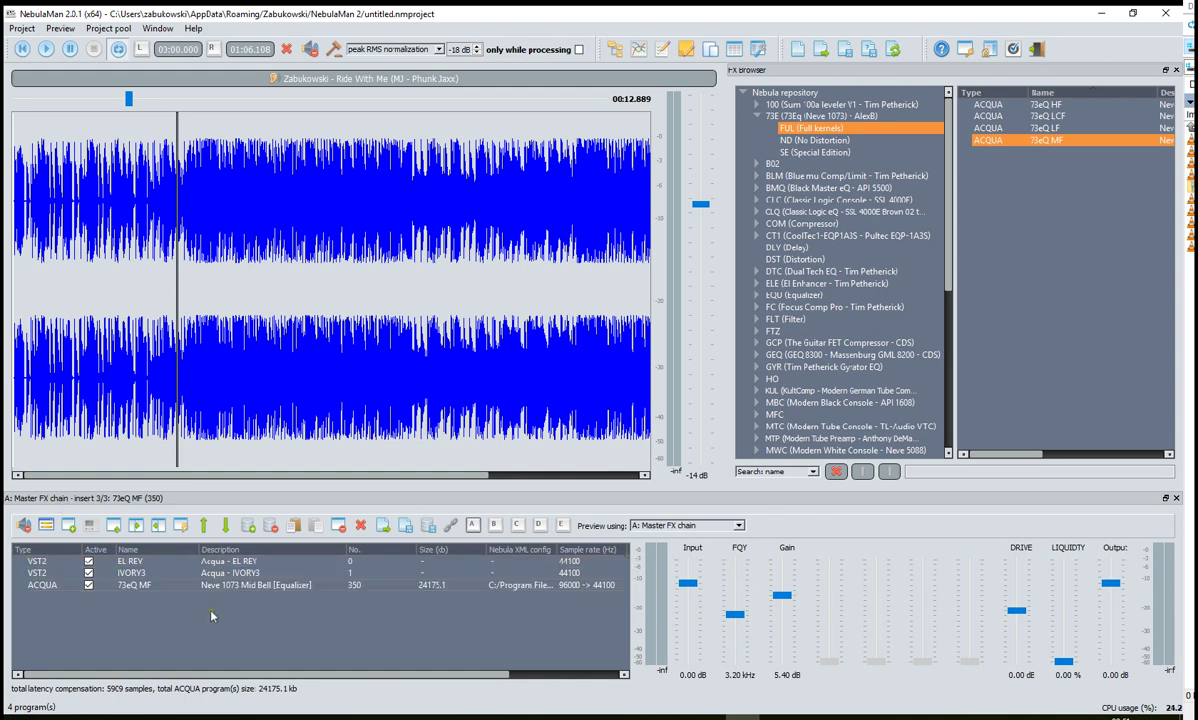
{"action": "left_click", "coordinate": [99, 586]}
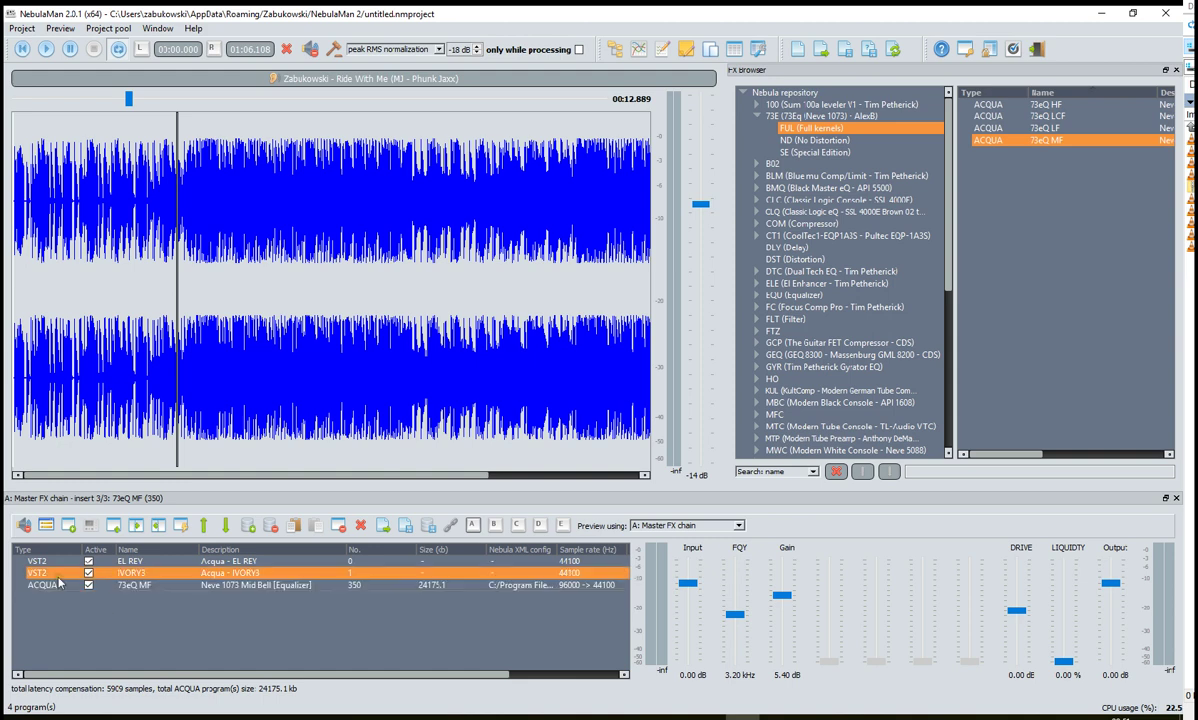
{"action": "left_click", "coordinate": [842, 106]}
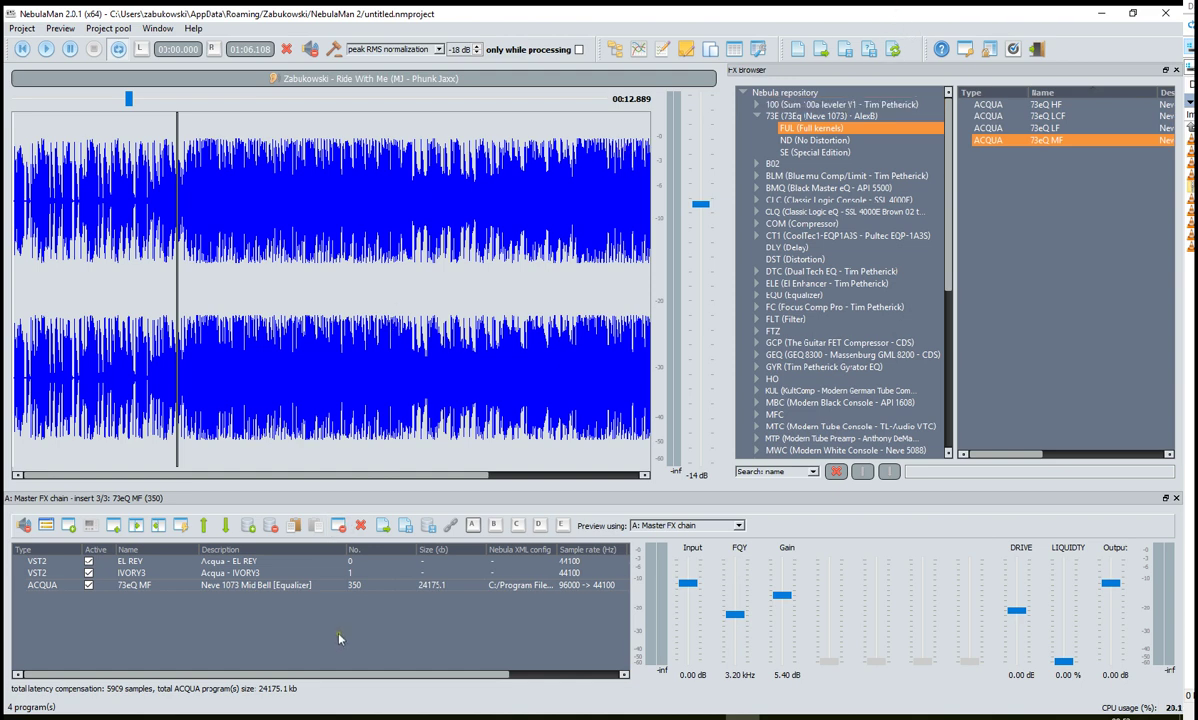
{"action": "left_click", "coordinate": [525, 676]}
{"action": "left_click_drag", "start_coordinate": [526, 676], "coordinate": [361, 677]}
{"action": "mouse_move", "coordinate": [361, 676]}
{"action": "left_mouse_down"}
{"action": "mouse_move", "coordinate": [496, 674]}
{"action": "mouse_move", "coordinate": [350, 678]}
{"action": "left_mouse_up"}
Load the recent file Circus Theme music.wav, preview it through the Master FX chain, and stop playback.
{"action": "left_click", "coordinate": [299, 82]}
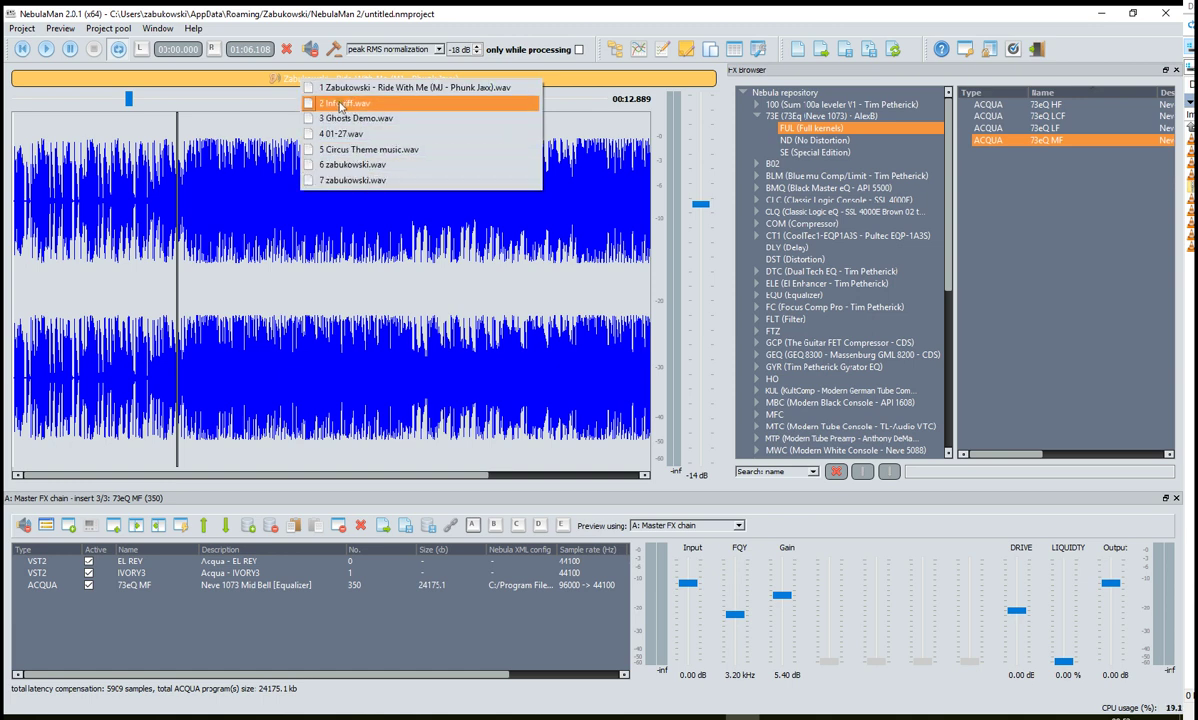
{"action": "left_click", "coordinate": [322, 149]}
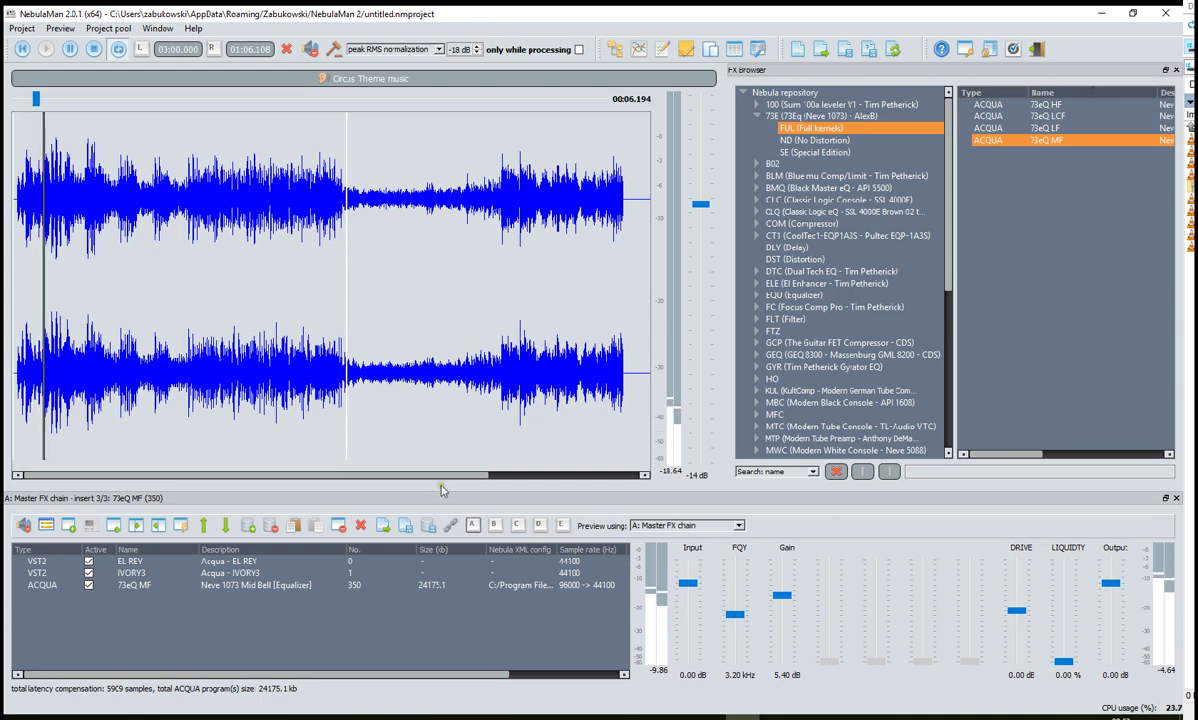
{"action": "left_click_drag", "start_coordinate": [450, 479], "coordinate": [480, 481]}
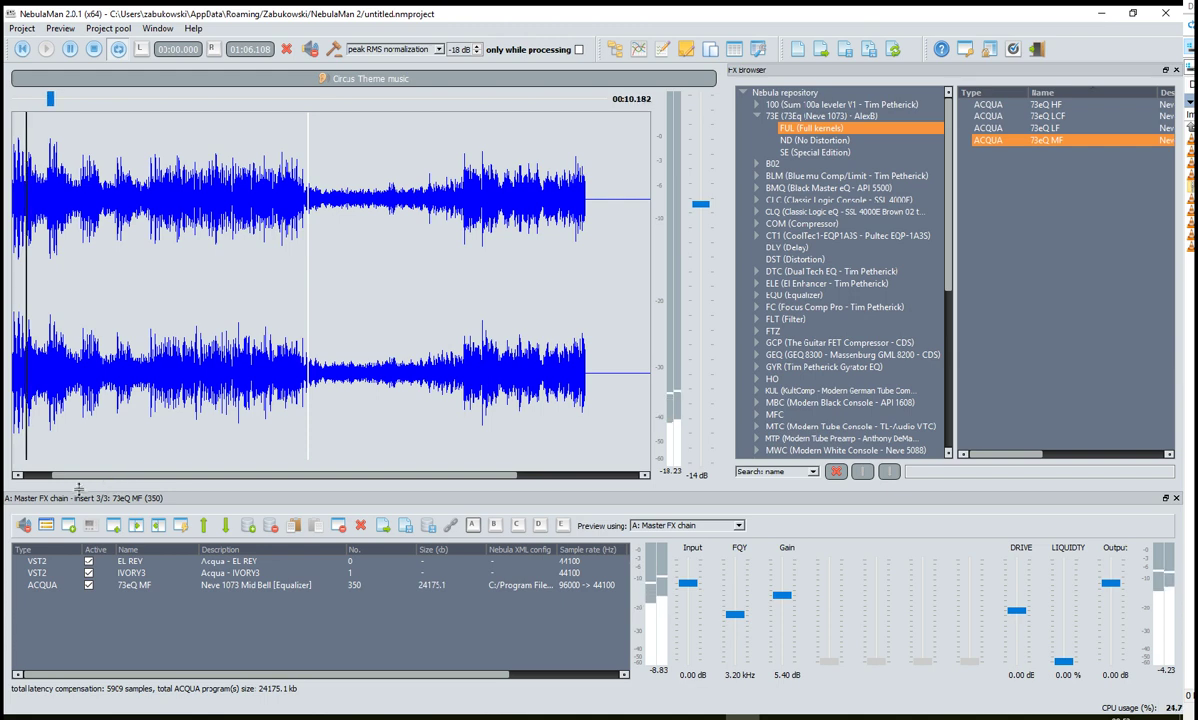
{"action": "key", "text": "space"}
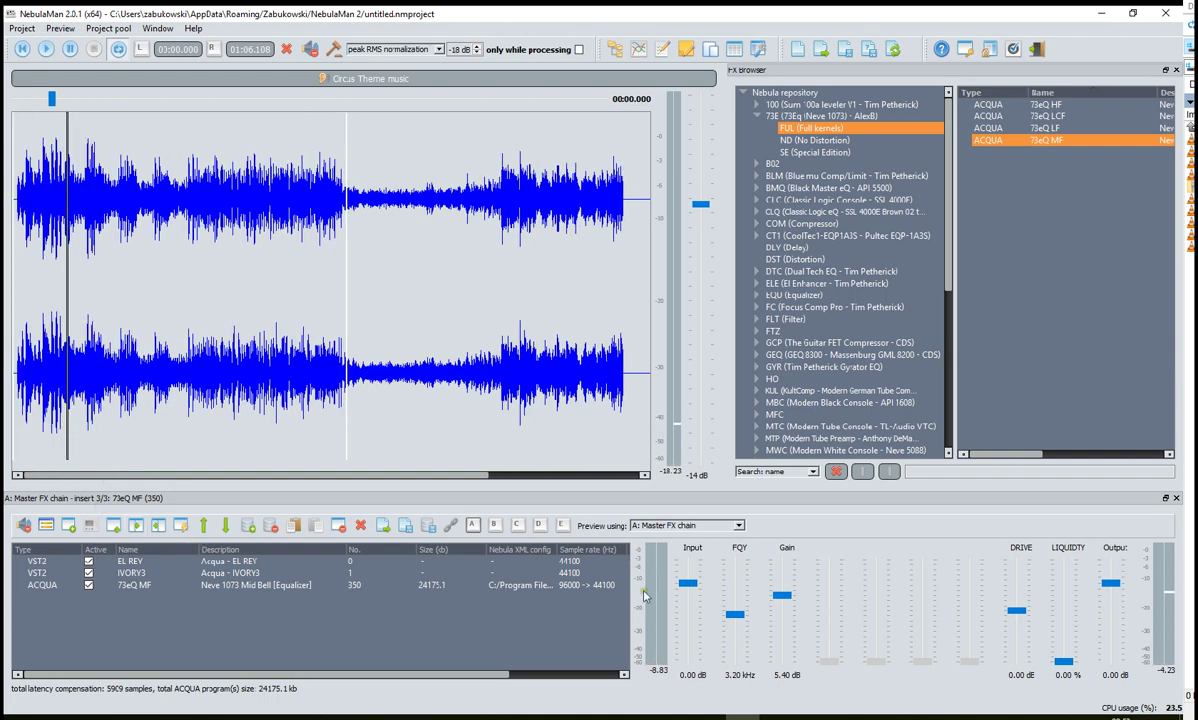